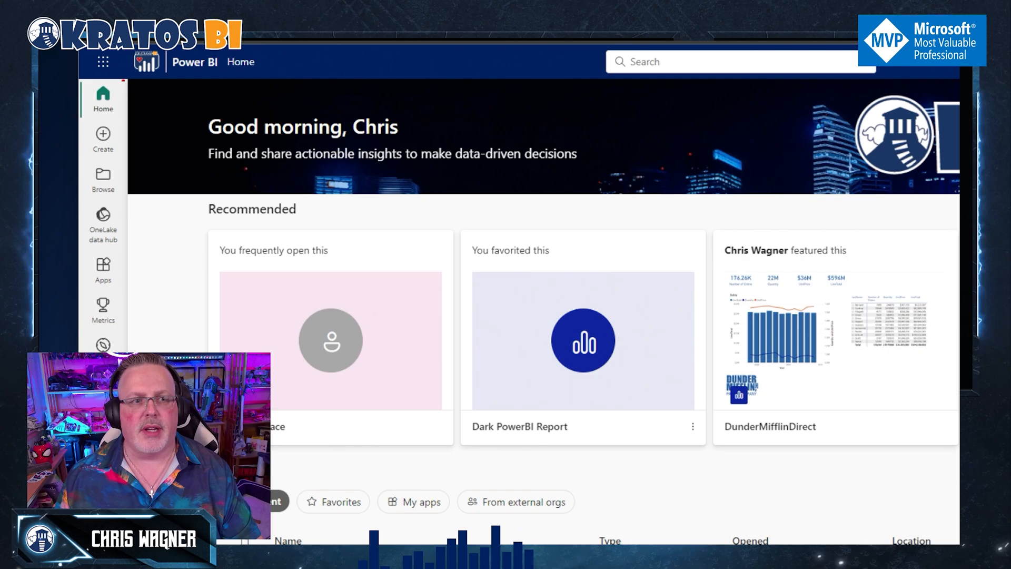
Visit the Power BI Datamart Demo workspace, return Home, and show the Fabric experience list
drag(129, 102, 141, 348)
click(361, 281)
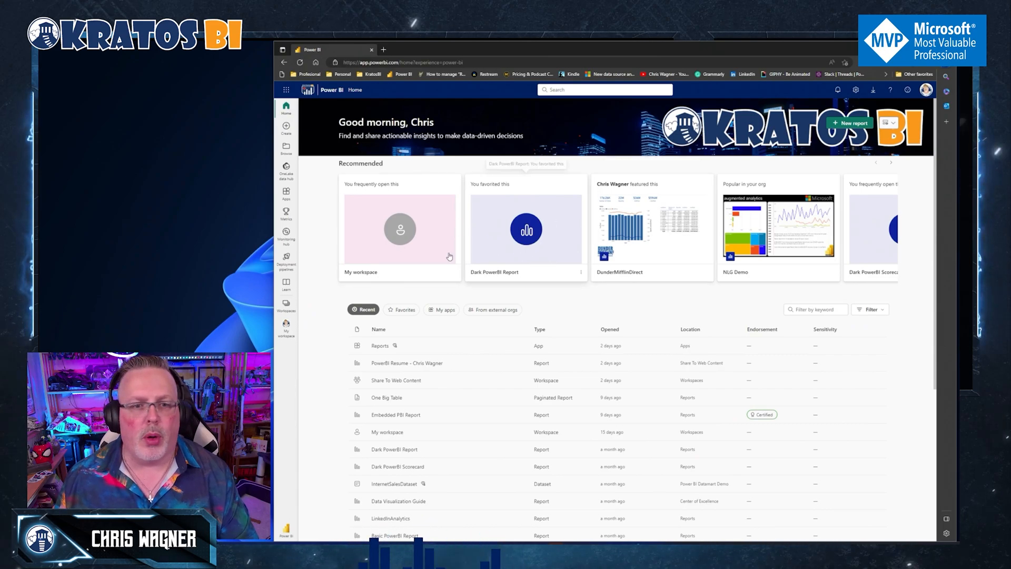
click(287, 302)
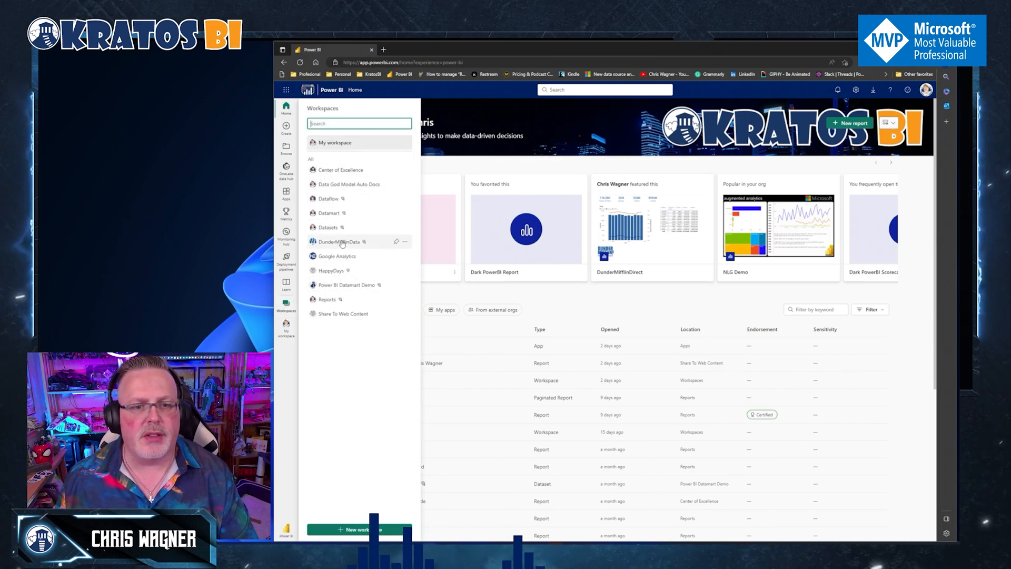
click(348, 286)
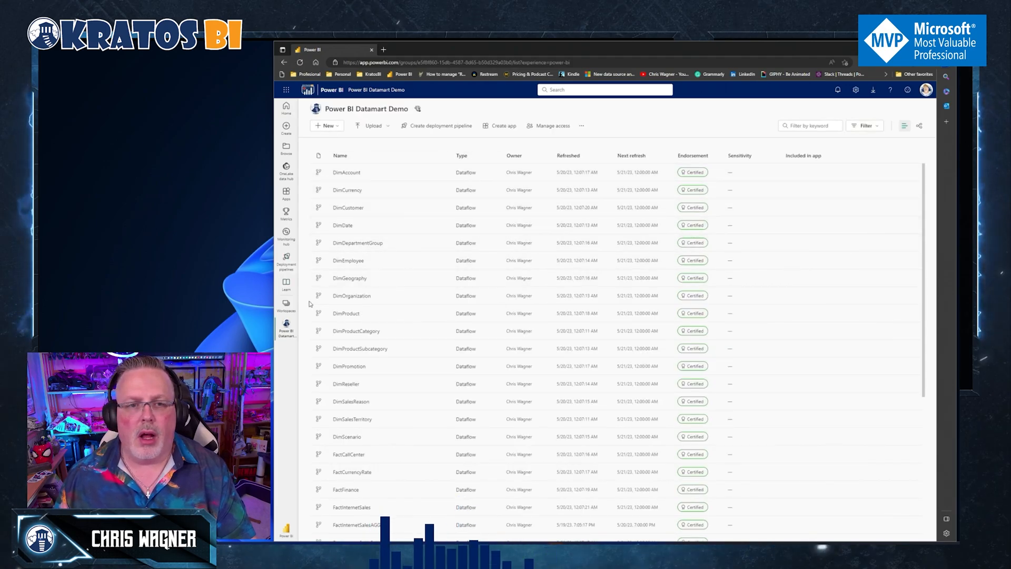
click(286, 111)
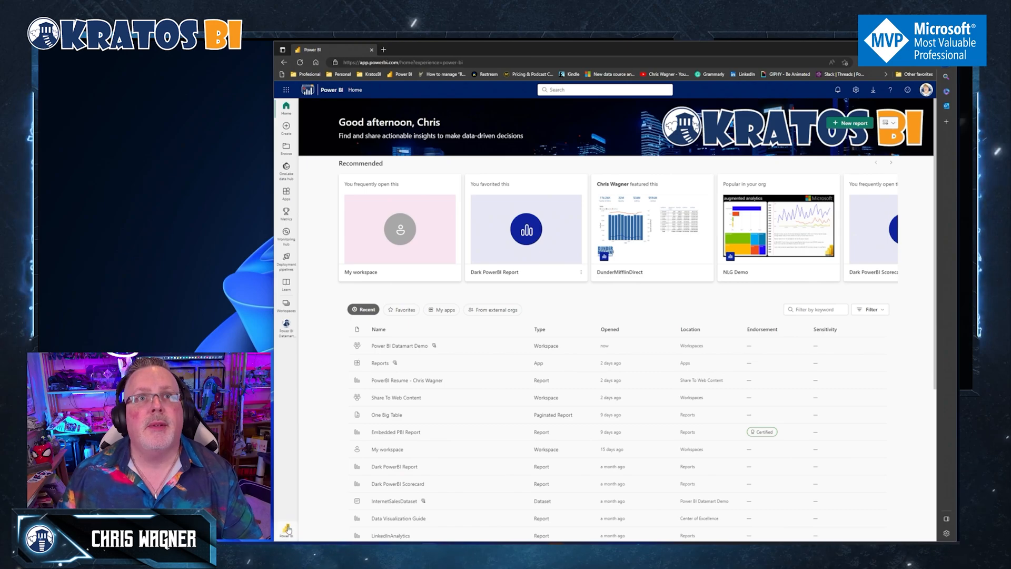
click(286, 527)
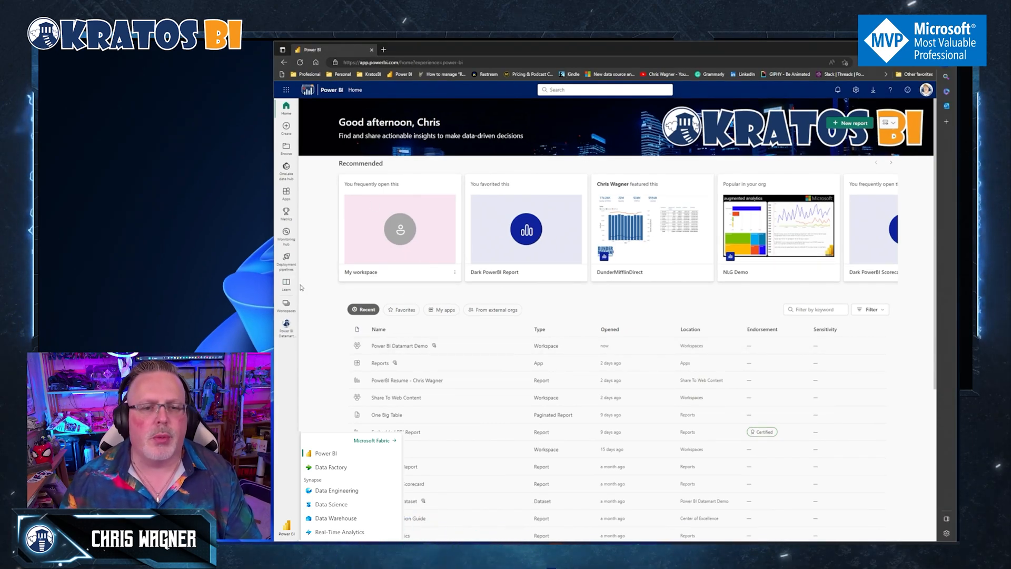
Create a new, empty workspace named 'Fabric Data Engineering'
click(286, 303)
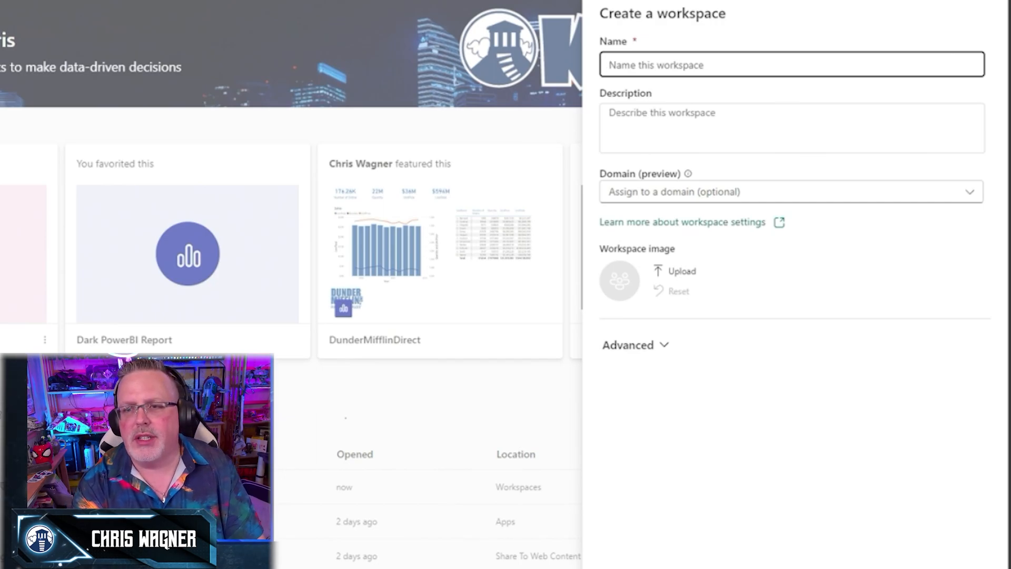
text(Fabric Data Engineering)
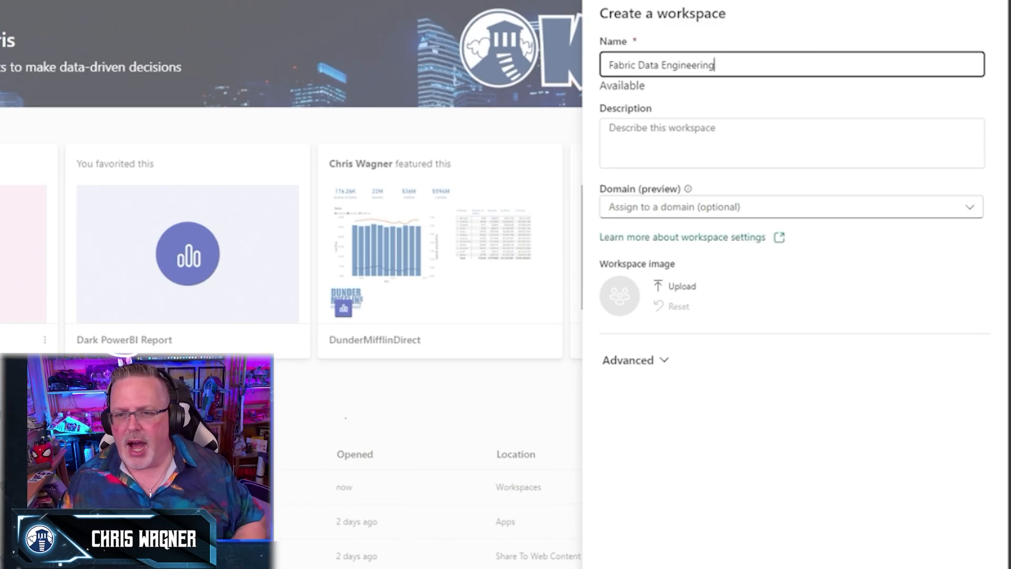
key(Tab)
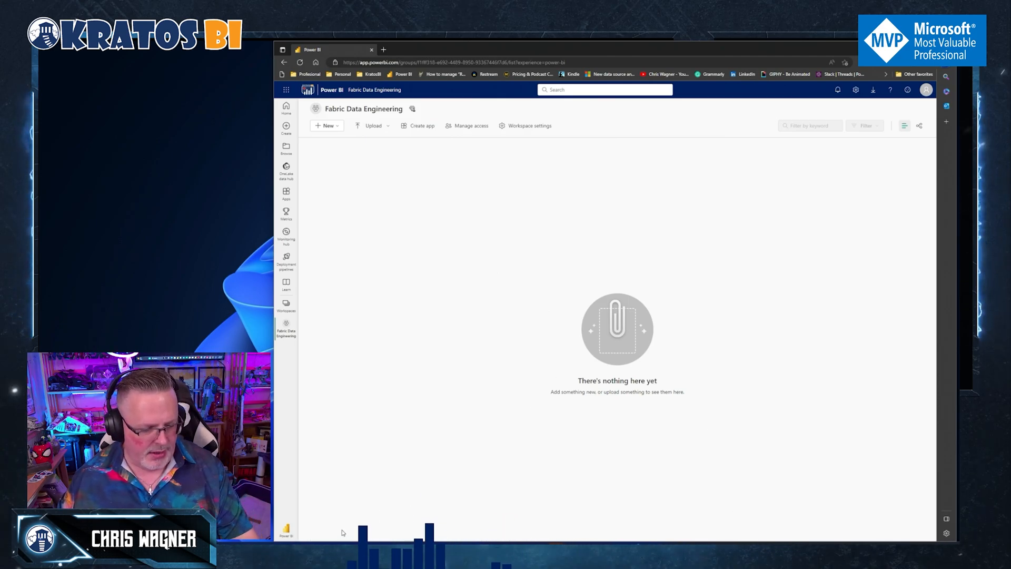
Switch to the Synapse Data Engineering experience via the experience list
key(ctrl+1)
drag(389, 447, 328, 480)
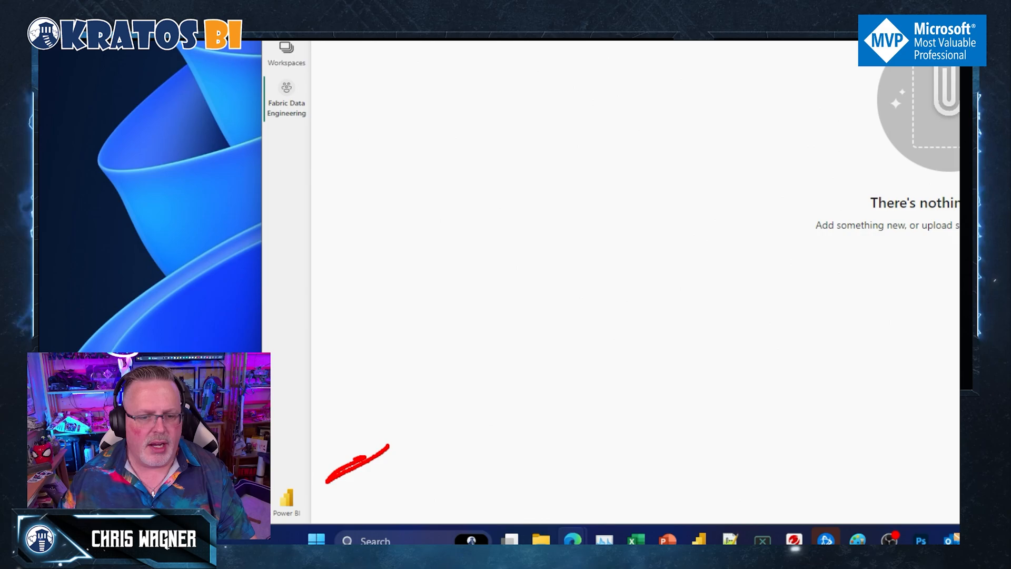
key(Escape)
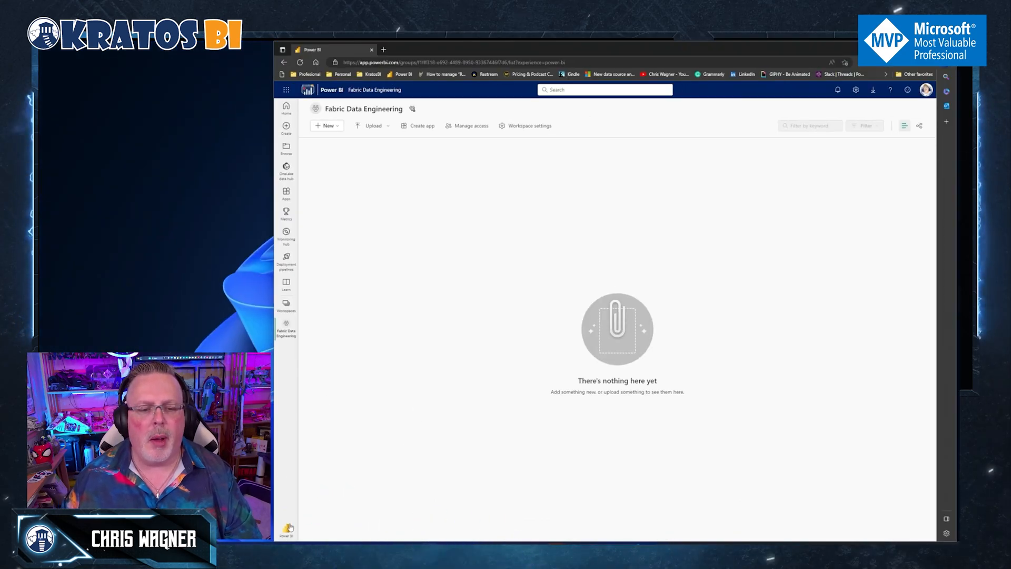
click(290, 528)
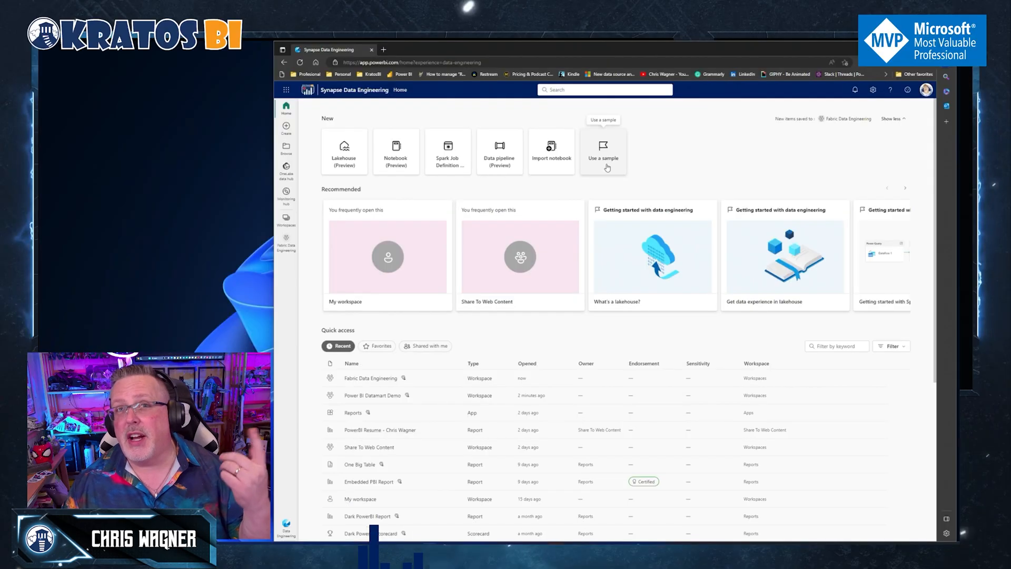
Try Use a sample, dismiss the capacity error, and open the Fabric Data Engineering workspace
click(607, 165)
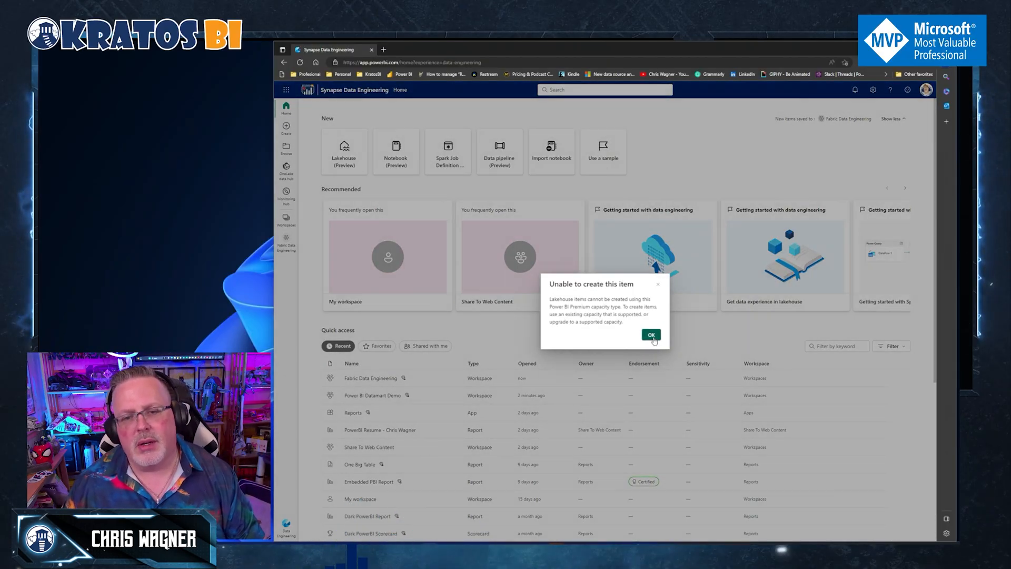
click(652, 335)
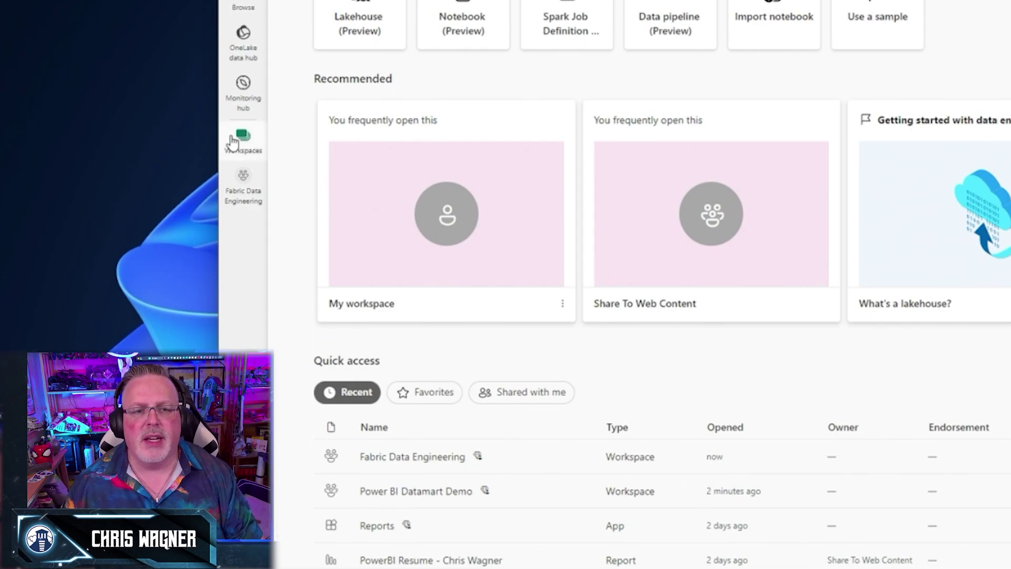
click(233, 141)
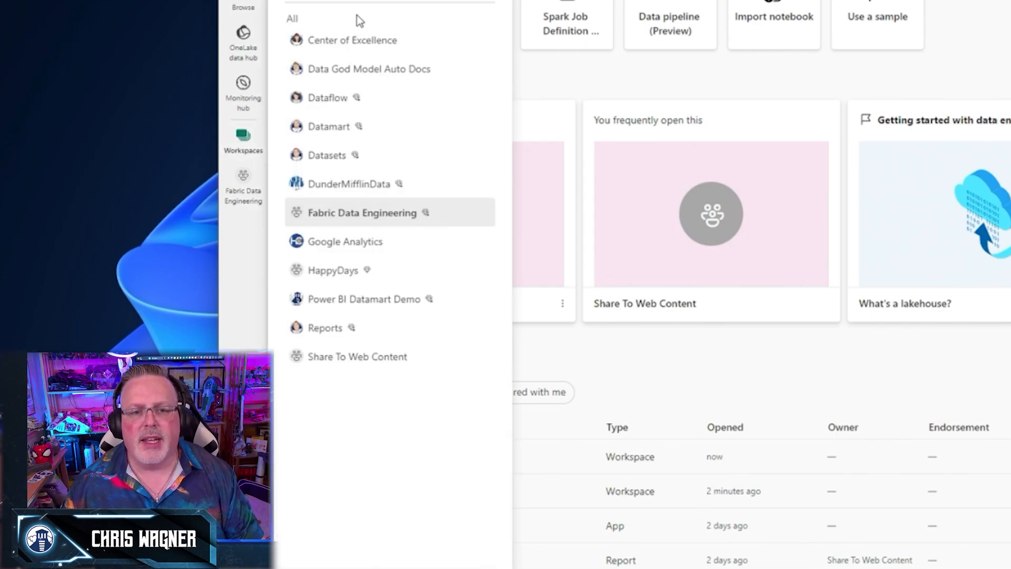
click(363, 211)
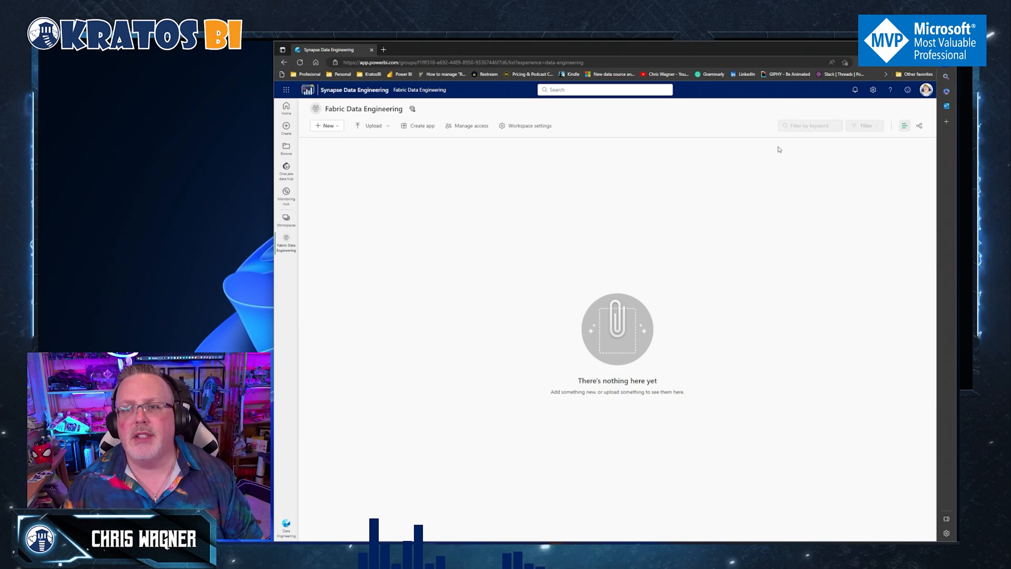
Set the workspace license to Premium capacity on Eureka - North Central US and apply
click(473, 127)
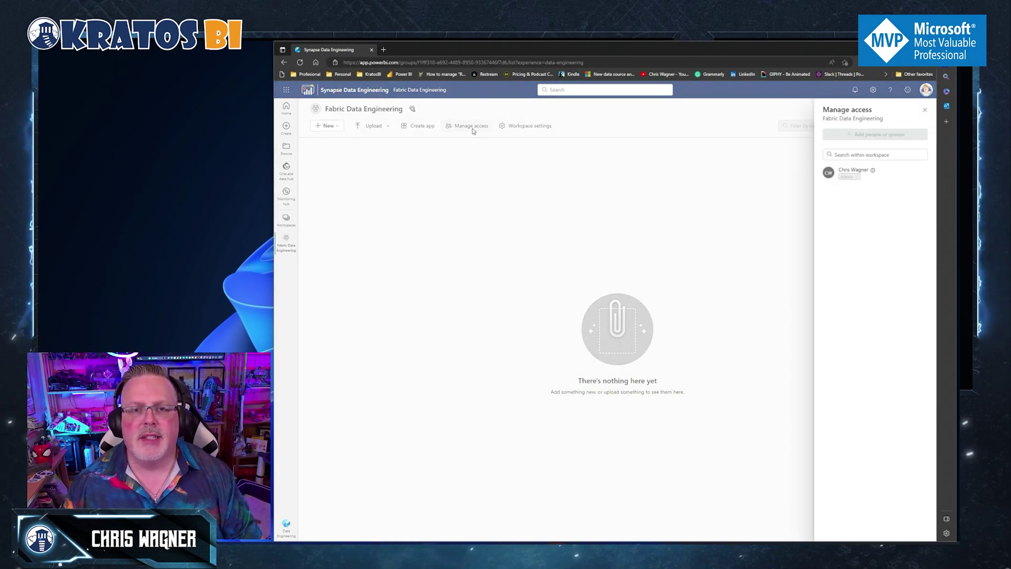
key(Escape)
click(531, 127)
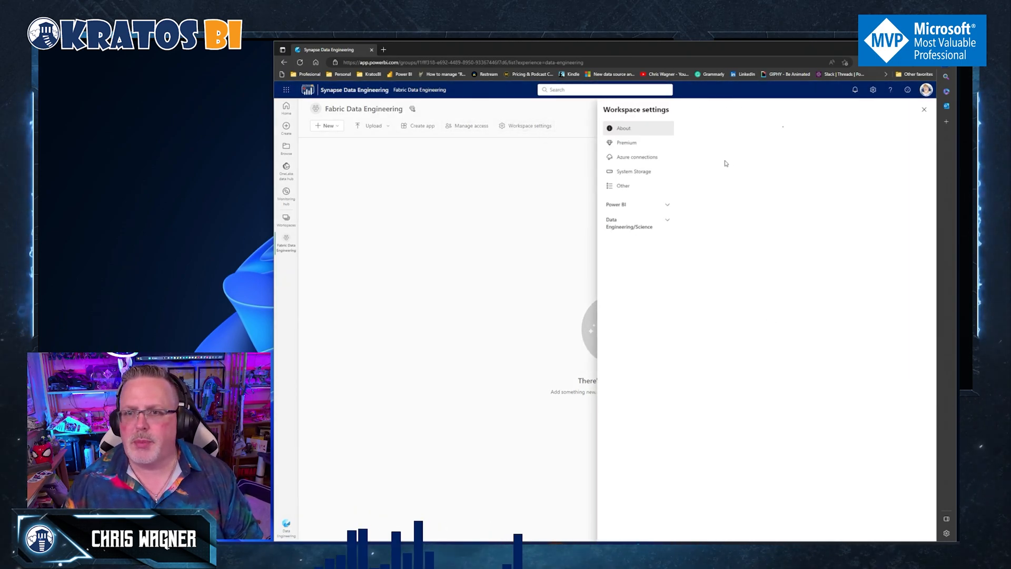
click(629, 145)
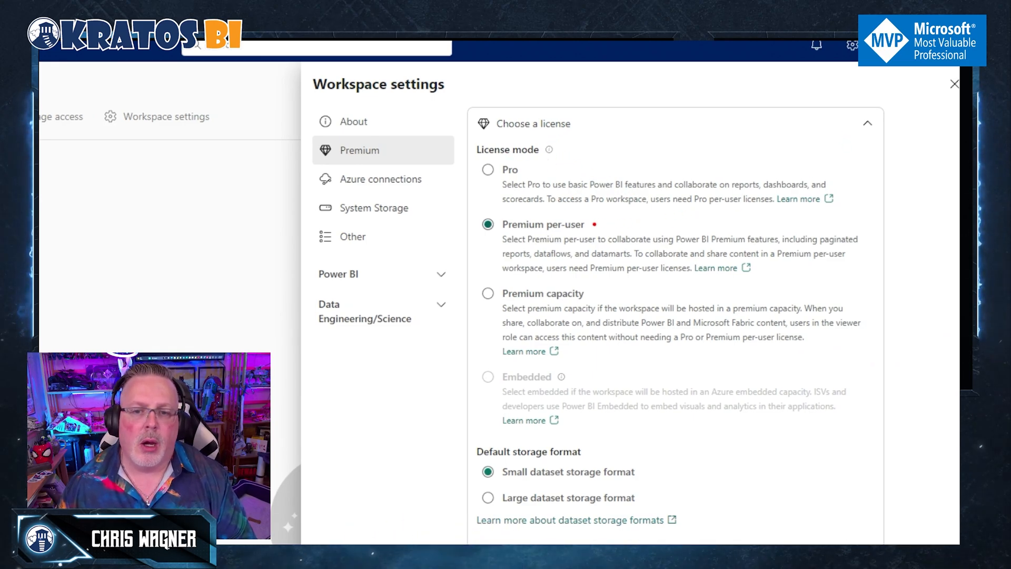
mouse_move(664, 300)
mouse_down()
mouse_move(616, 291)
mouse_move(641, 301)
mouse_up()
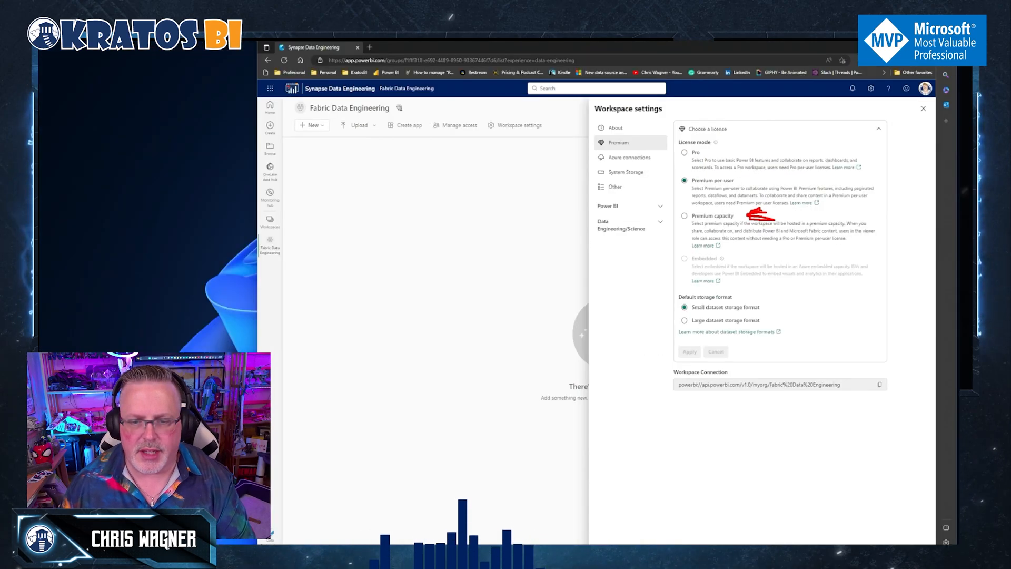
click(487, 293)
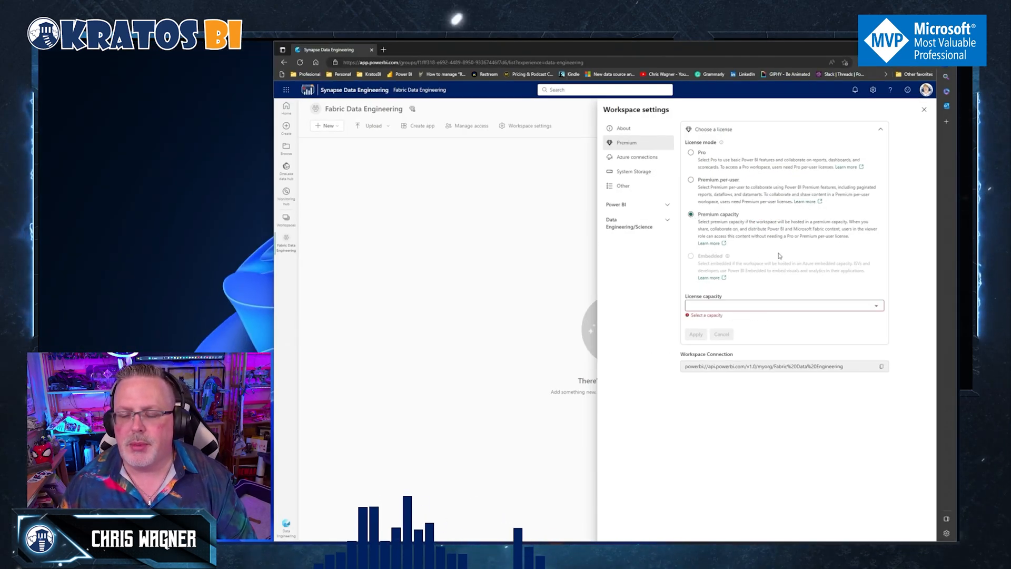
click(783, 306)
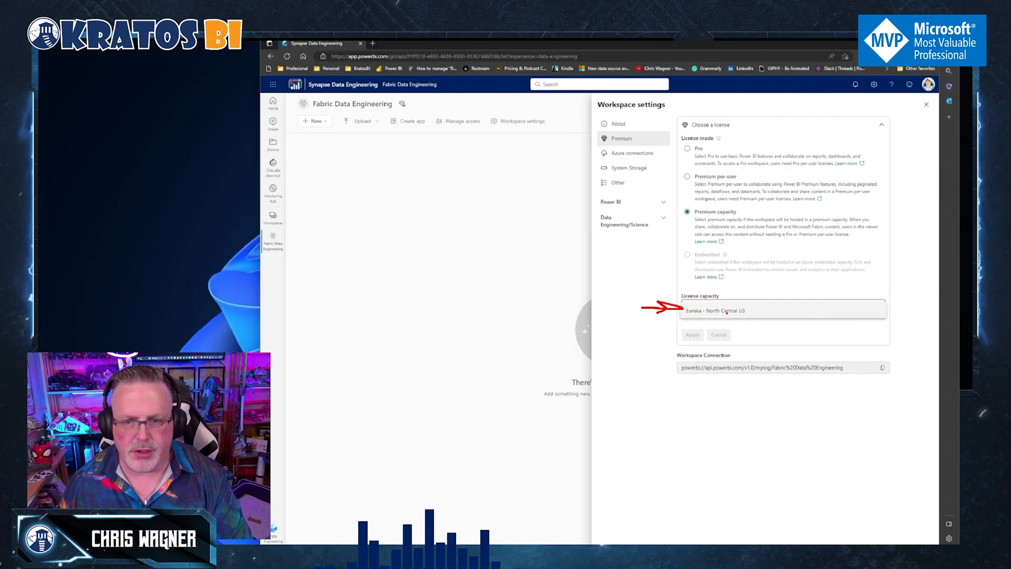
click(768, 314)
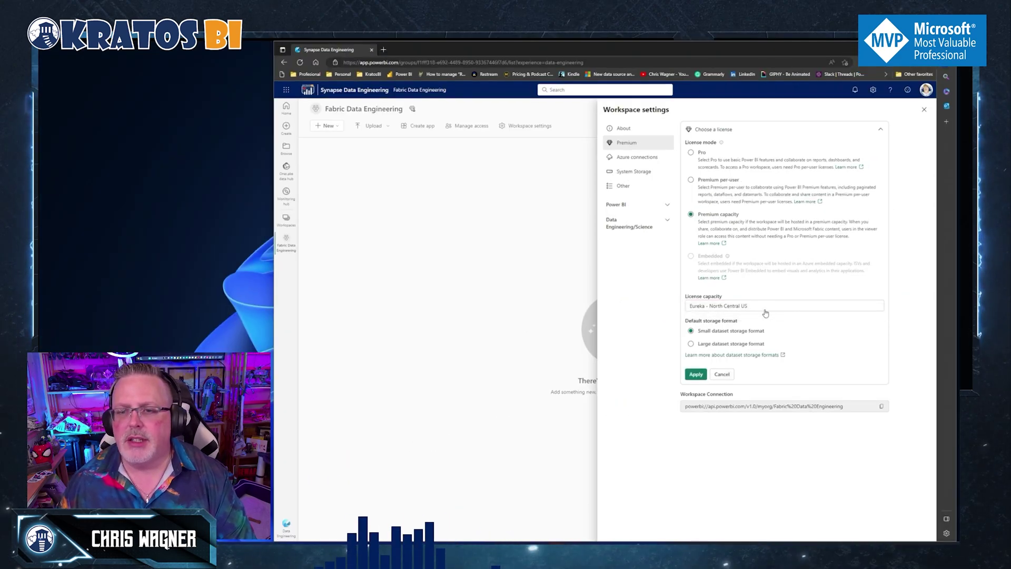
click(696, 373)
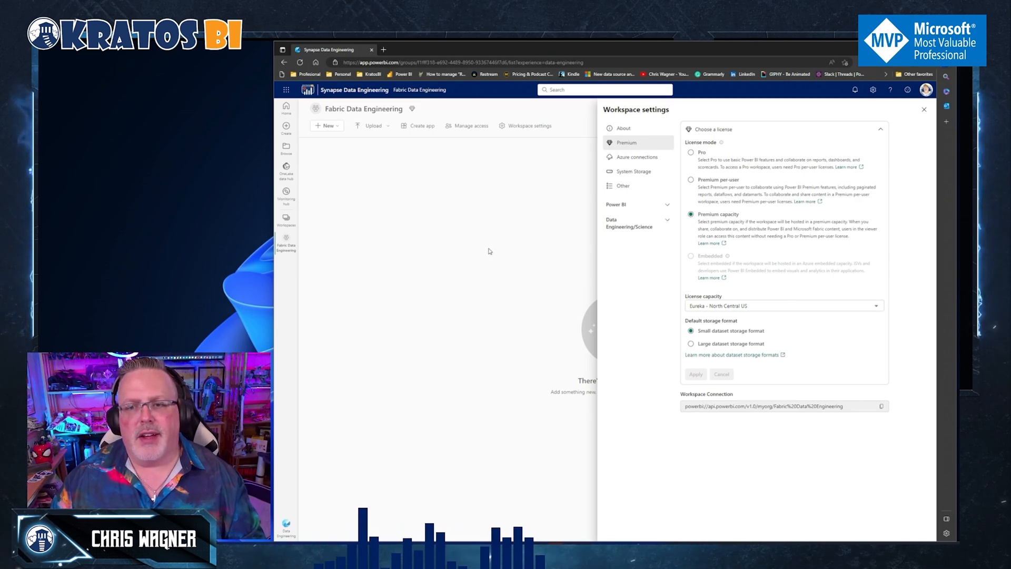
click(487, 261)
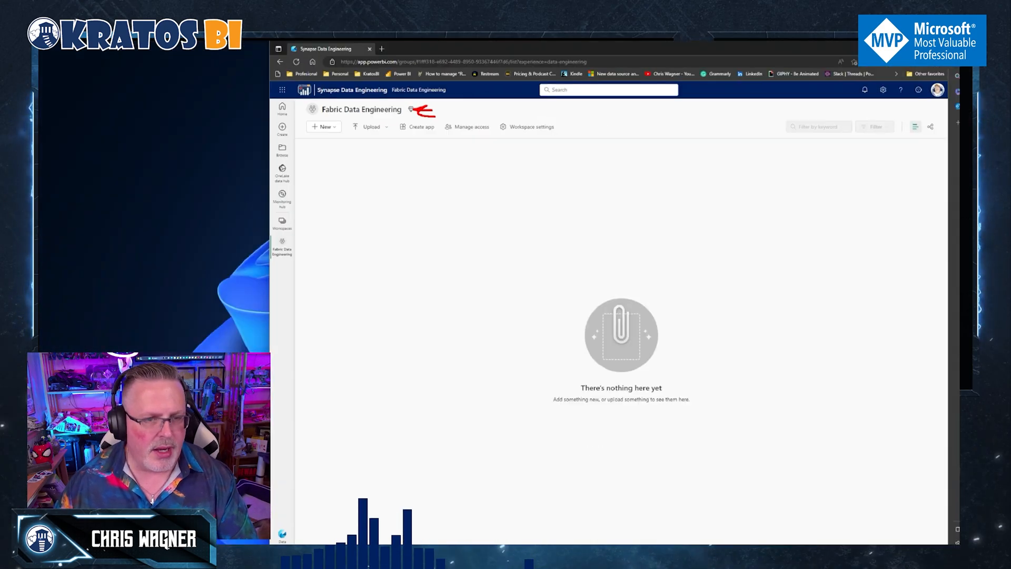
Review the creatable item types under New, then bring up the workspaces list
click(332, 126)
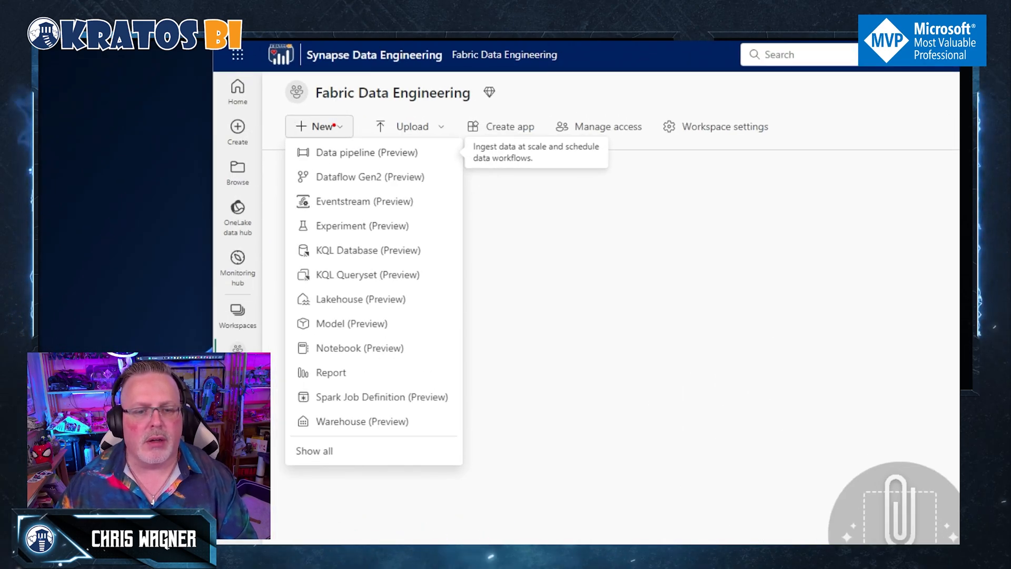
mouse_move(276, 230)
mouse_down()
mouse_move(278, 450)
mouse_move(347, 470)
mouse_move(466, 475)
mouse_move(470, 249)
mouse_up()
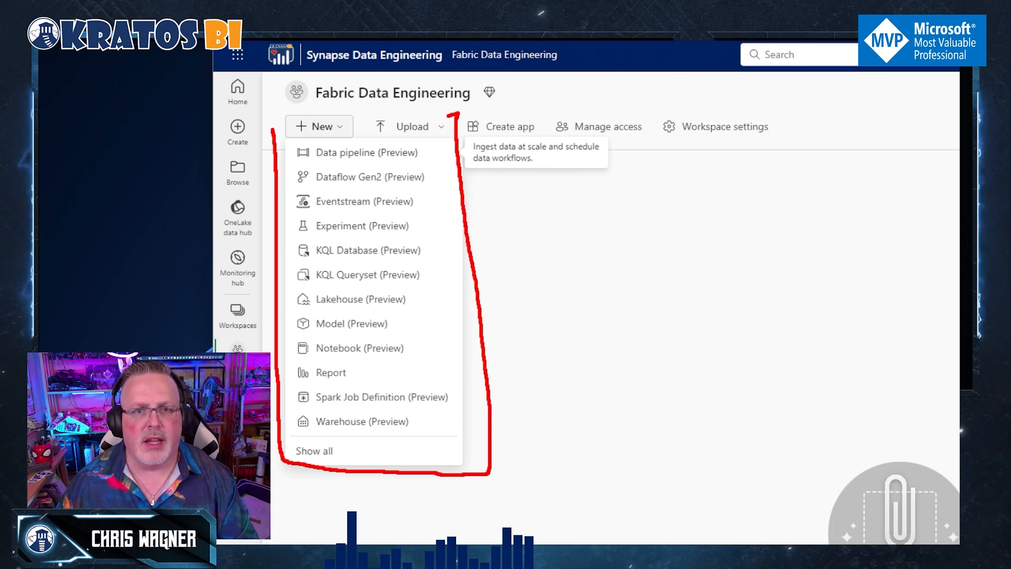
drag(458, 114, 275, 130)
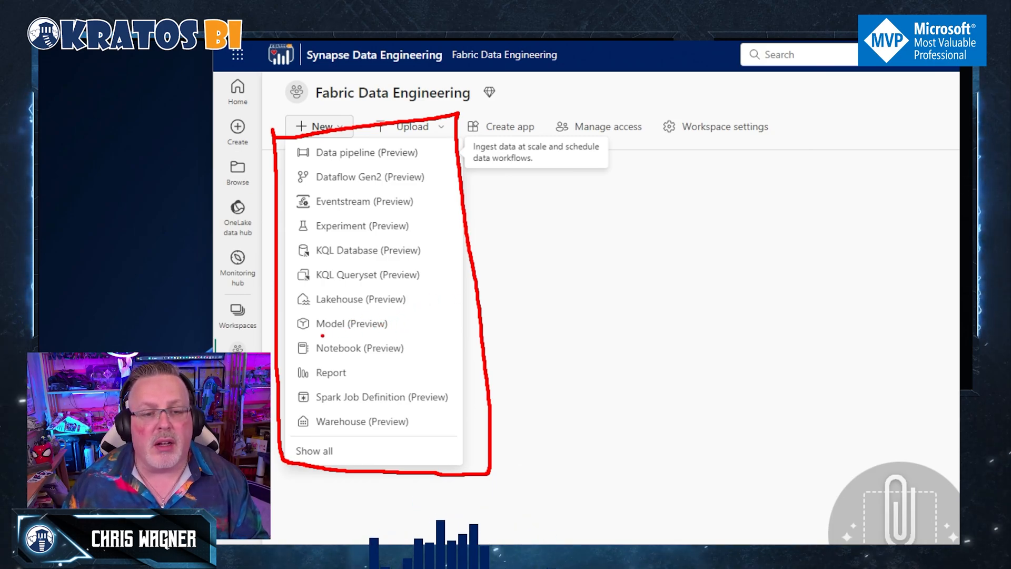
mouse_move(333, 331)
mouse_down()
mouse_move(411, 325)
mouse_move(348, 313)
mouse_move(292, 327)
mouse_up()
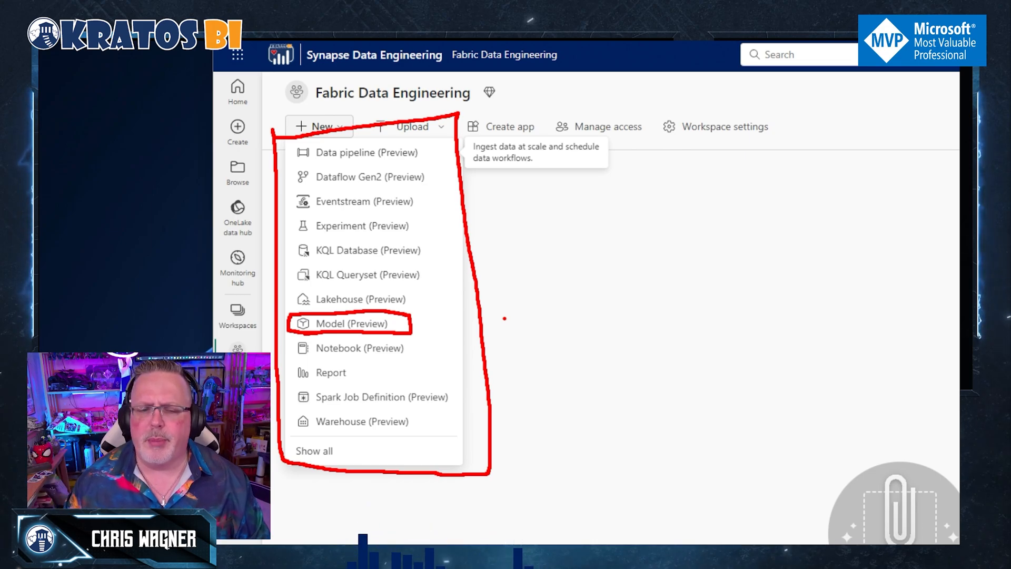
mouse_move(491, 348)
mouse_down()
mouse_move(426, 349)
mouse_move(439, 357)
mouse_up()
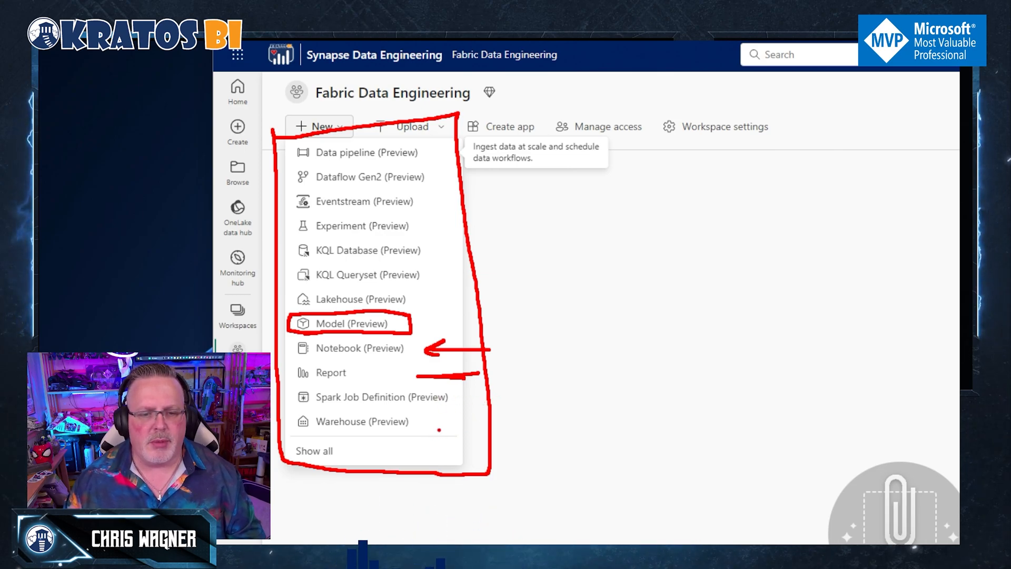
drag(444, 427, 478, 427)
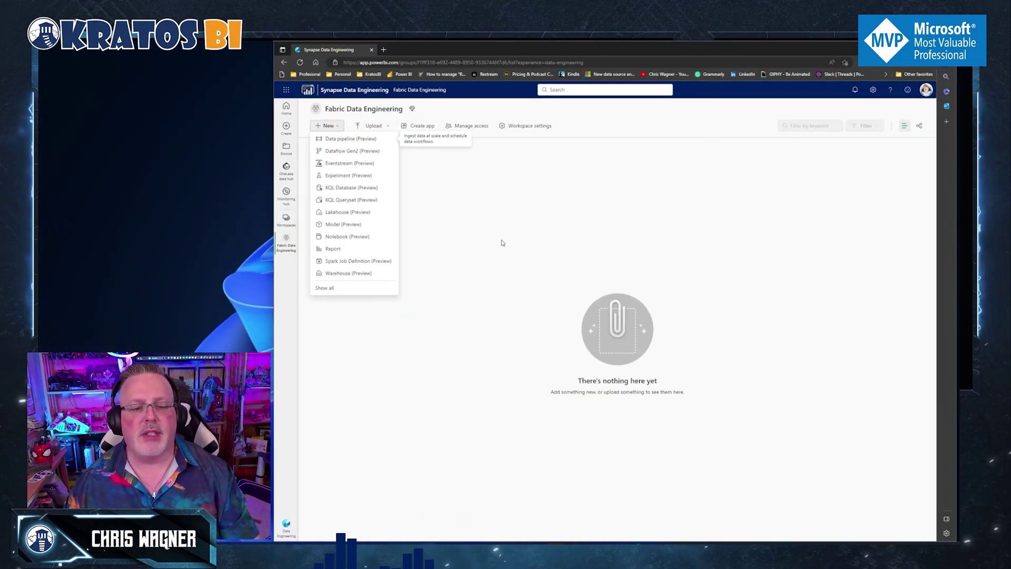
Create workspace 'Fabric Data Science' on Premium capacity Eureka - North Central US
click(286, 220)
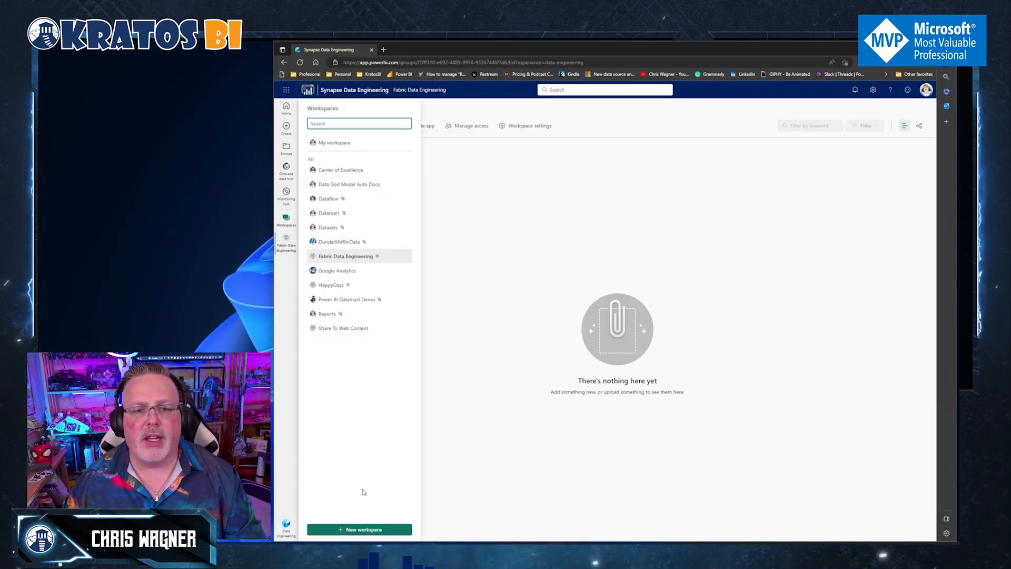
click(360, 529)
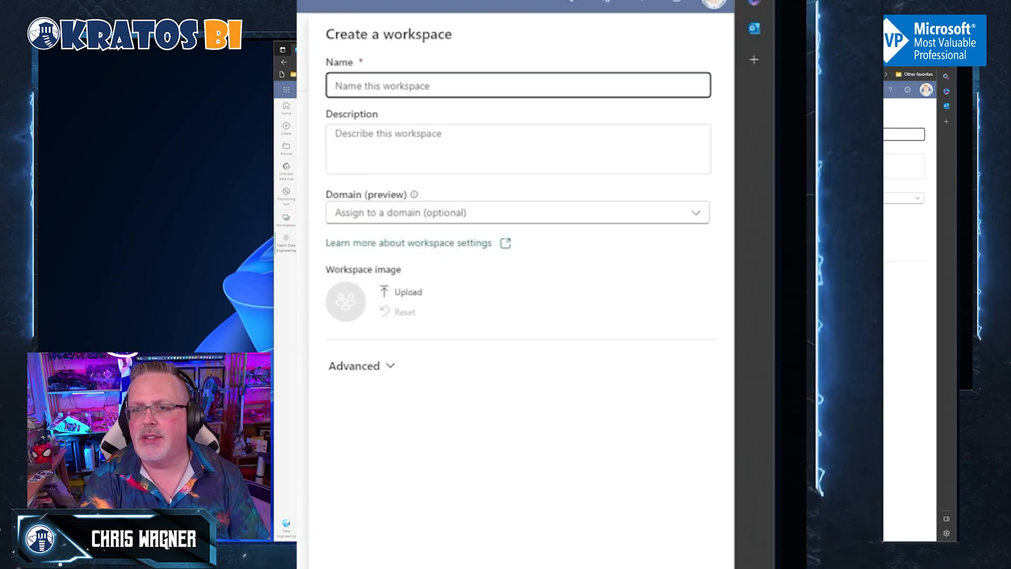
text(Fabric Data S)
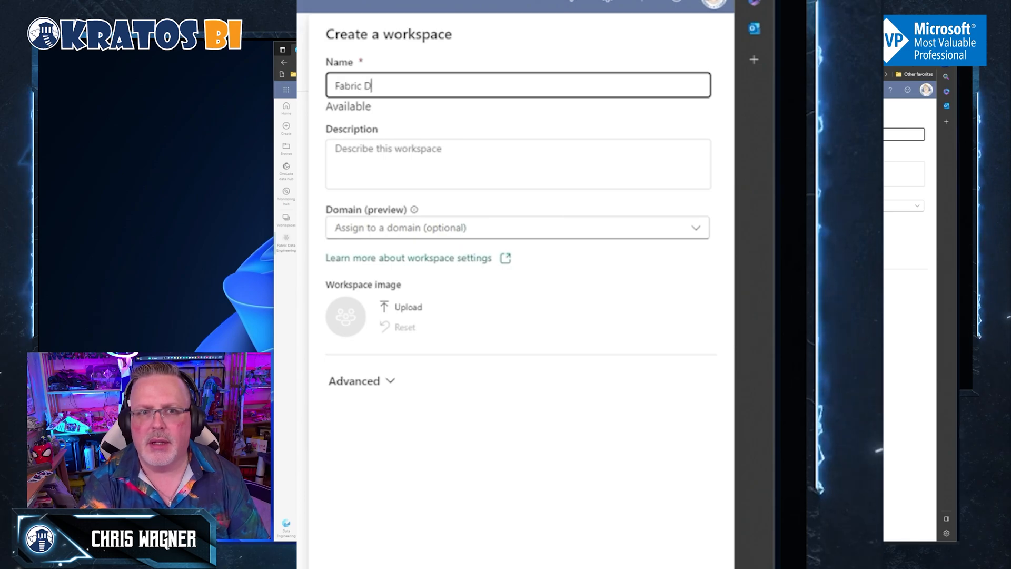
text(cience)
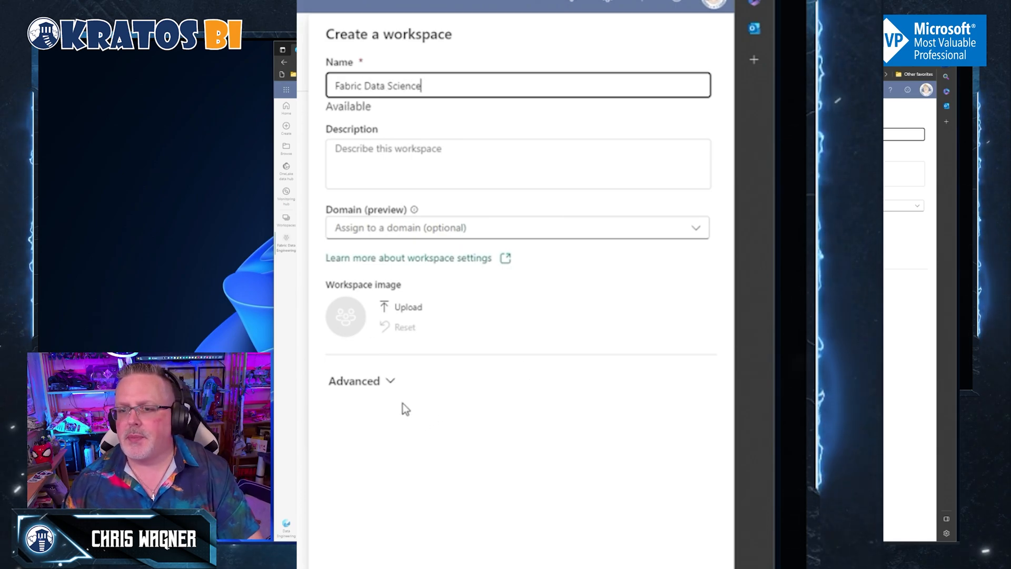
click(362, 381)
scroll(351, 395, down, 5)
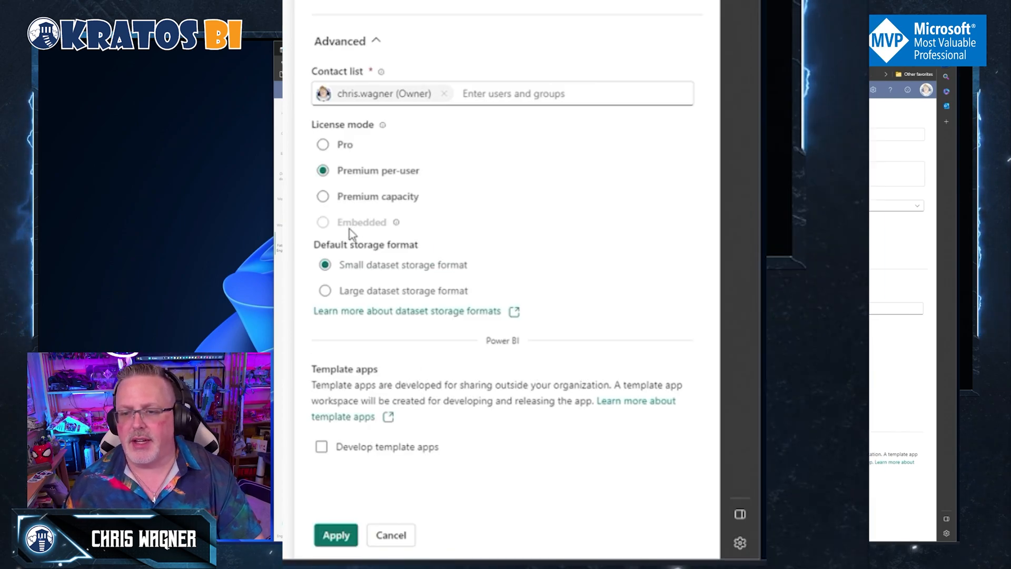
click(324, 197)
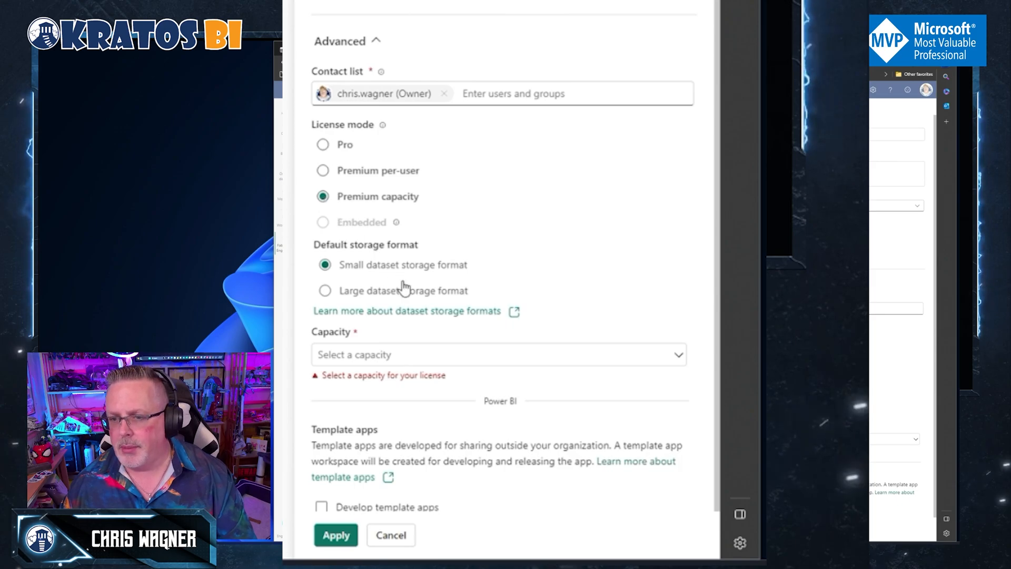
click(436, 355)
click(433, 378)
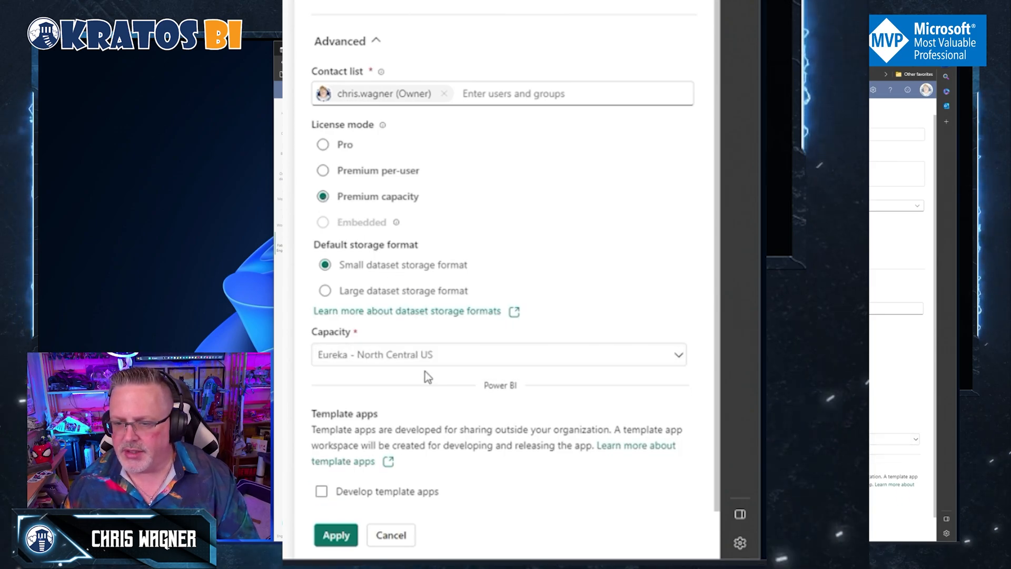
click(336, 536)
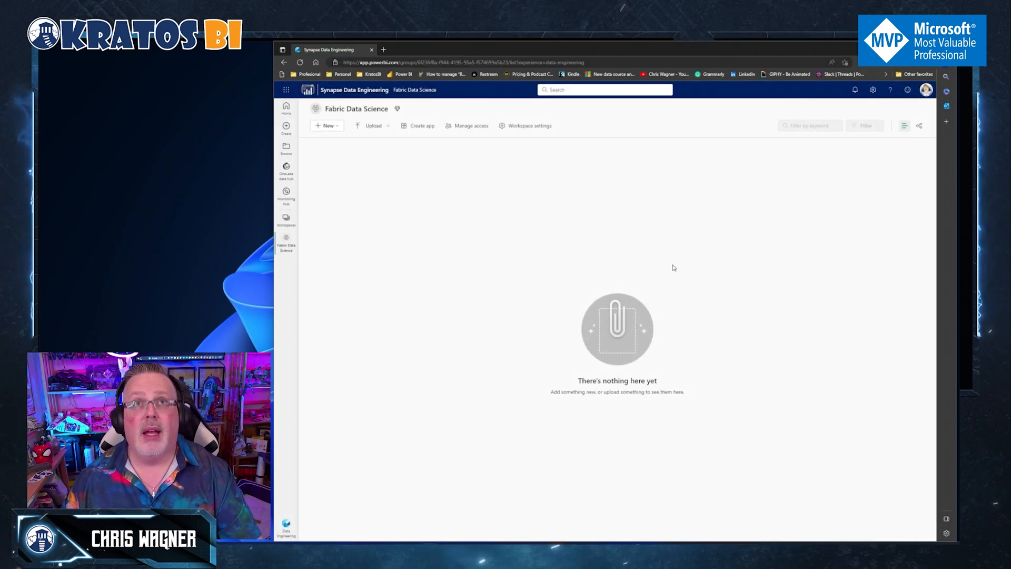
Switch to the Synapse Data Science experience home with its sample catalogue
click(286, 525)
click(323, 510)
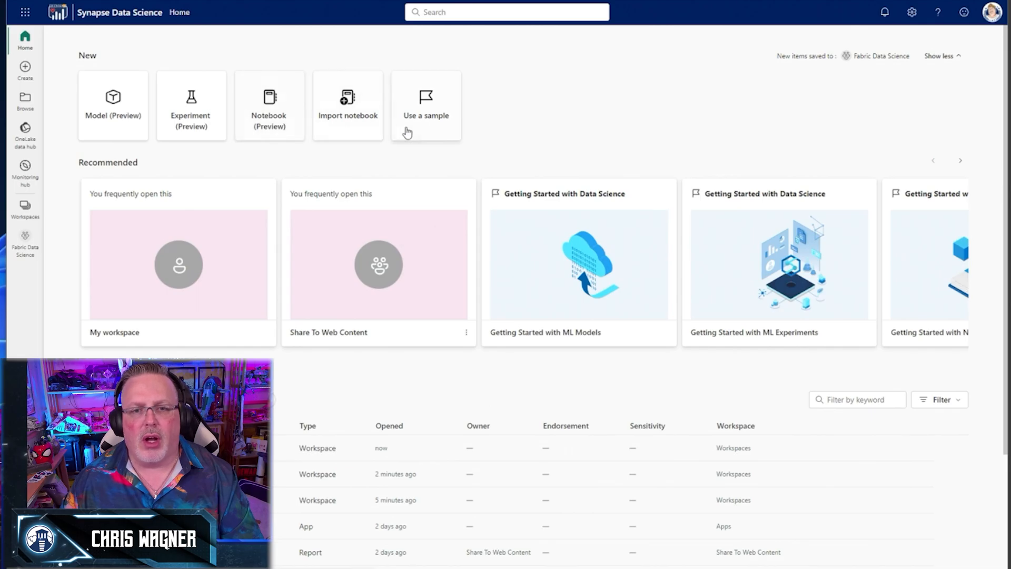
click(441, 127)
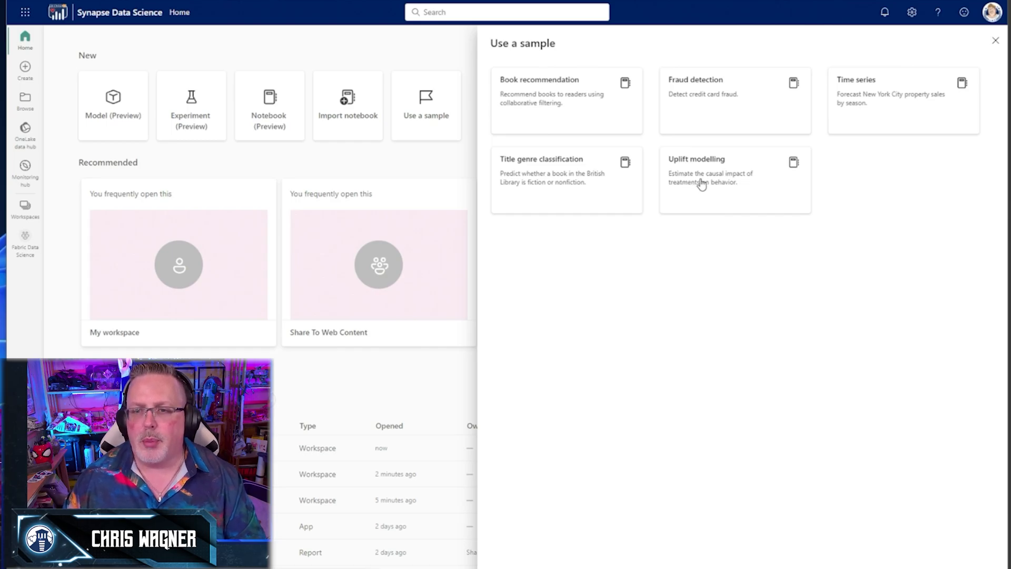
key(Escape)
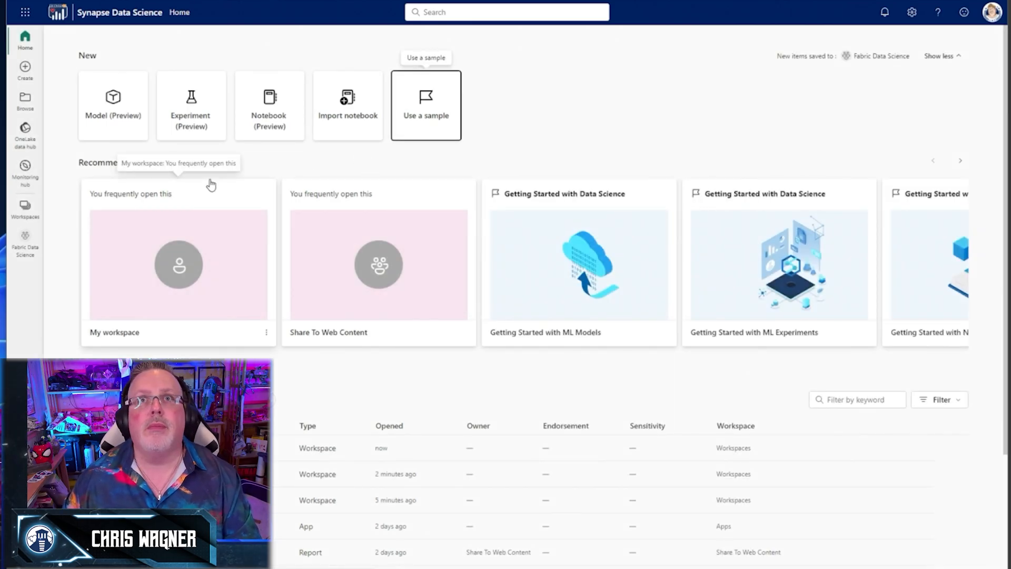
click(426, 105)
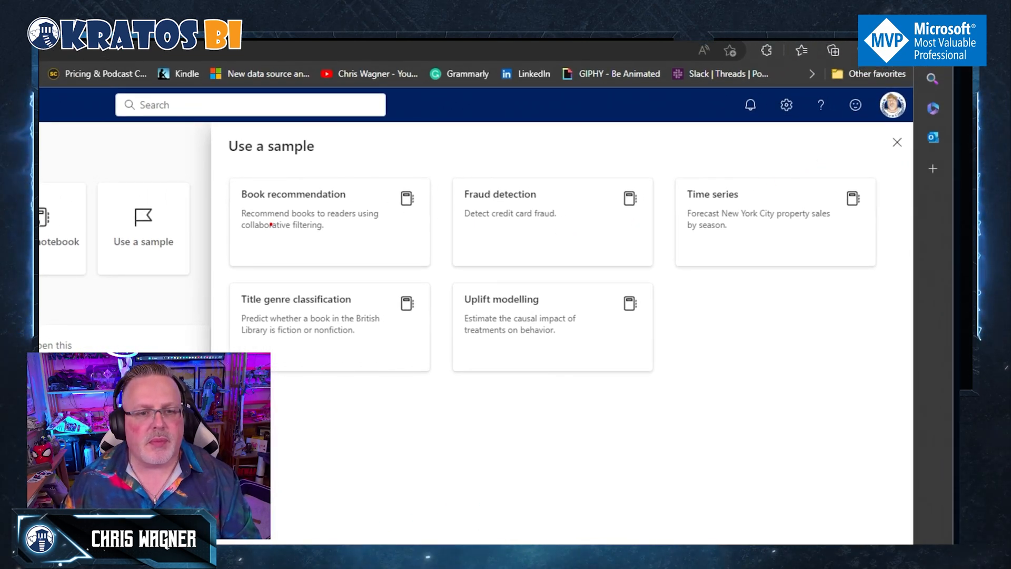
mouse_move(221, 172)
mouse_down()
mouse_move(207, 258)
mouse_move(426, 275)
mouse_up()
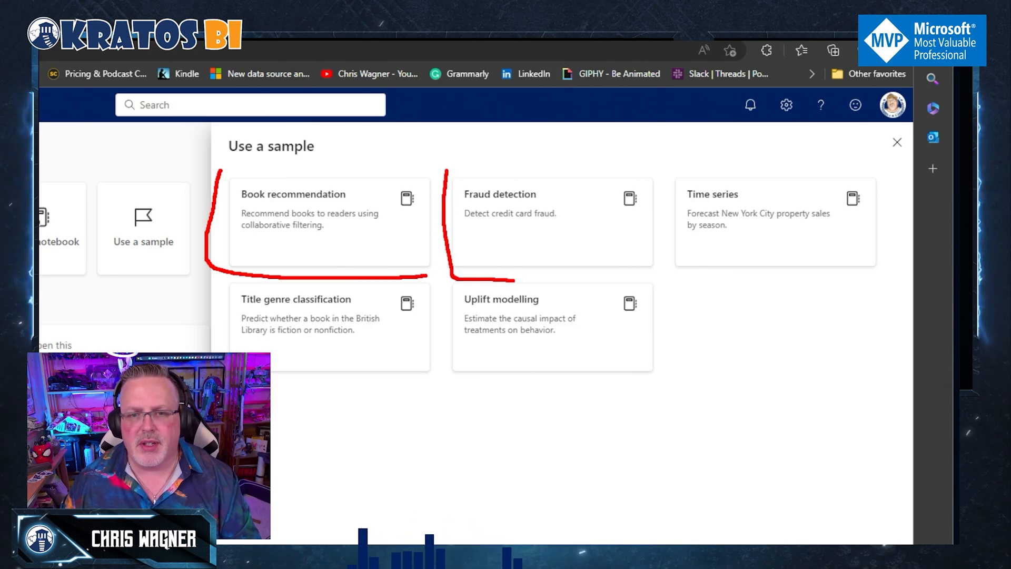
drag(516, 279, 668, 270)
mouse_move(669, 151)
mouse_down()
mouse_move(762, 286)
mouse_move(884, 273)
mouse_up()
click(396, 363)
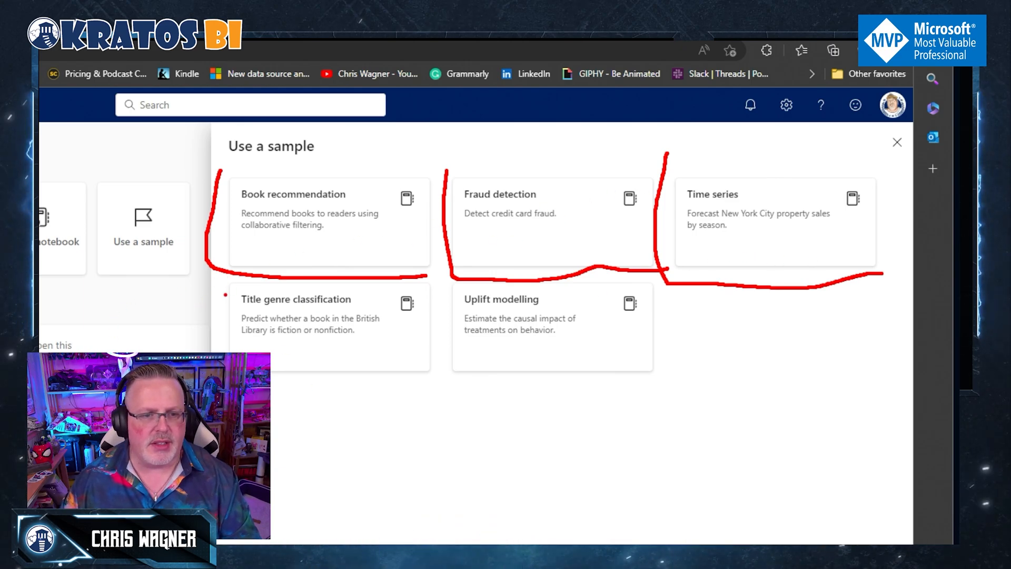
drag(220, 298, 231, 297)
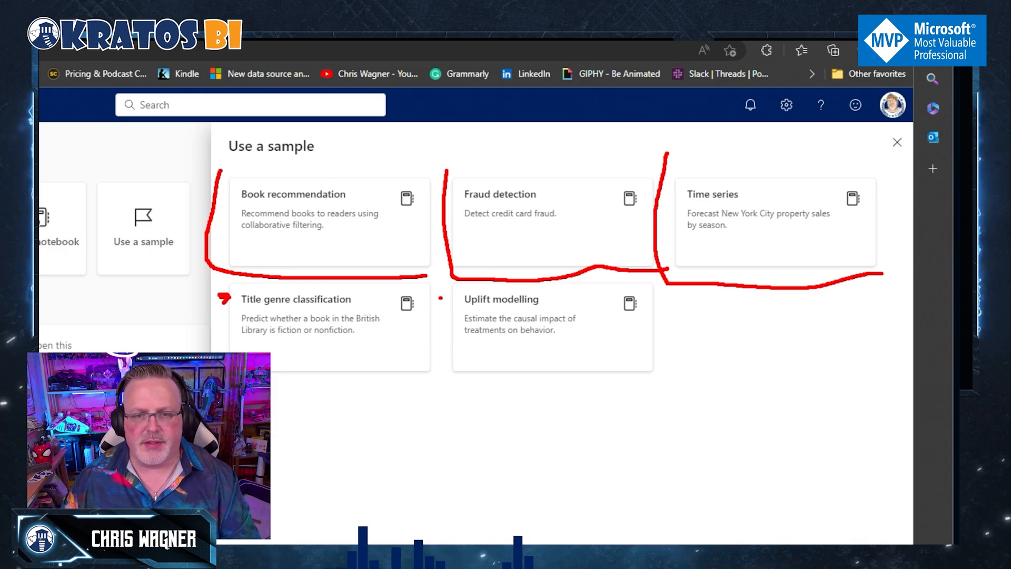
drag(435, 297, 452, 304)
drag(195, 288, 207, 352)
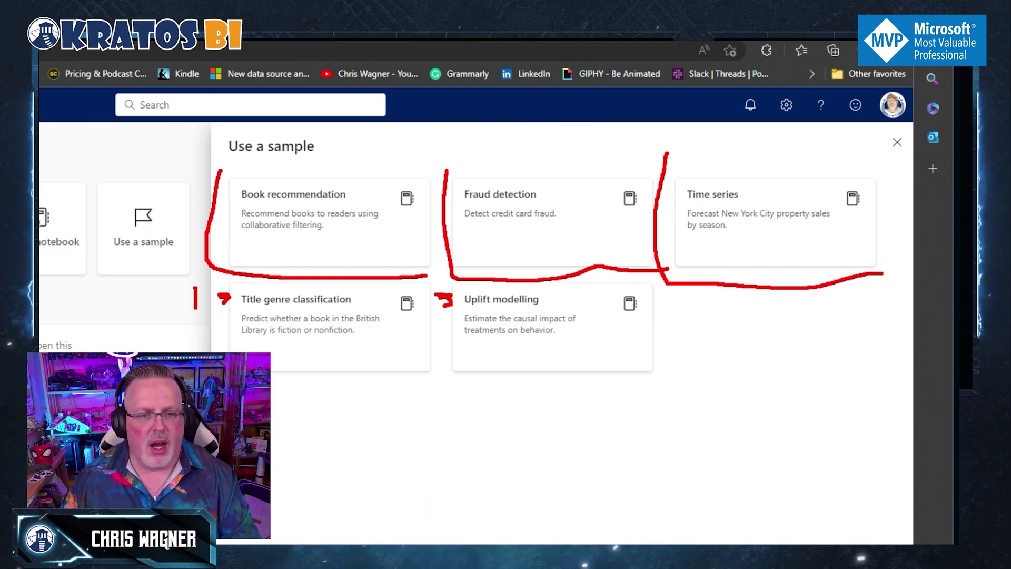
drag(273, 394, 363, 388)
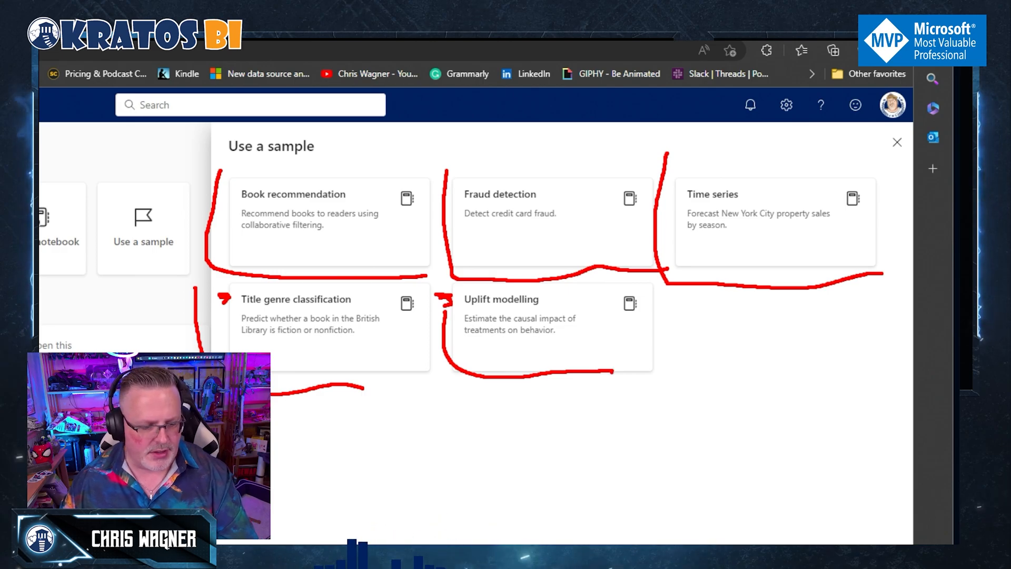
key(Escape)
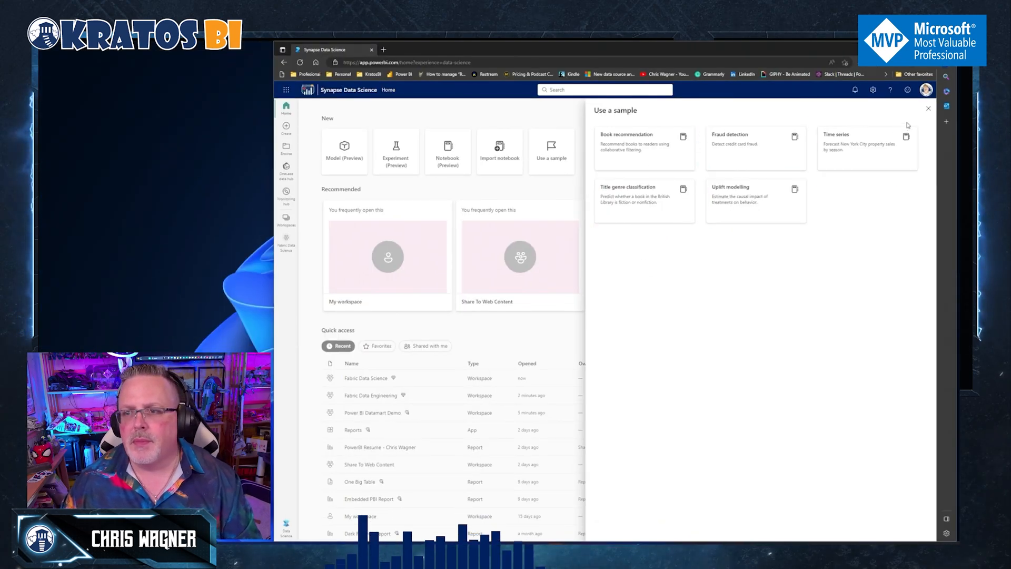
click(929, 111)
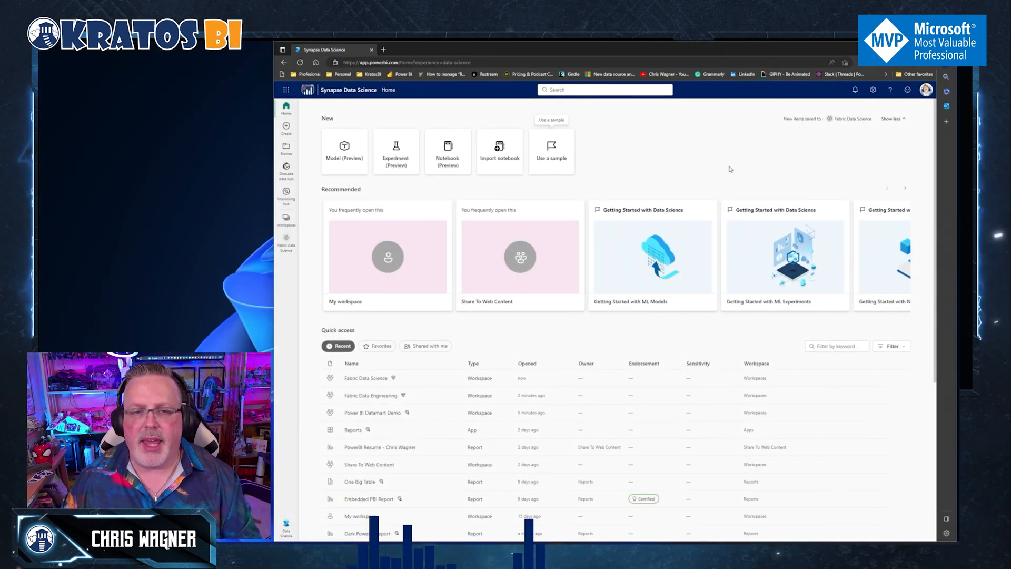
key(ctrl+1)
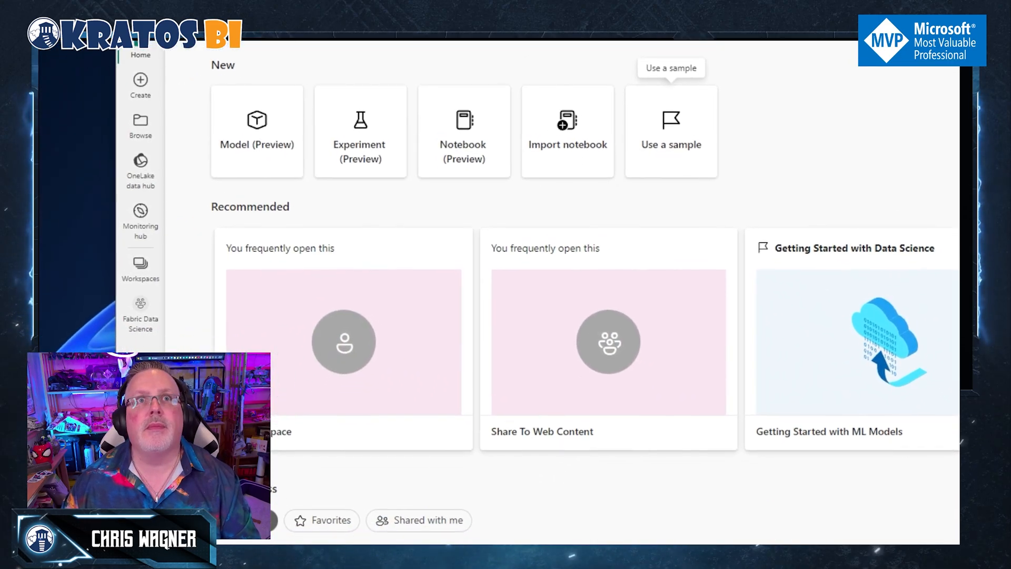
drag(214, 219, 616, 231)
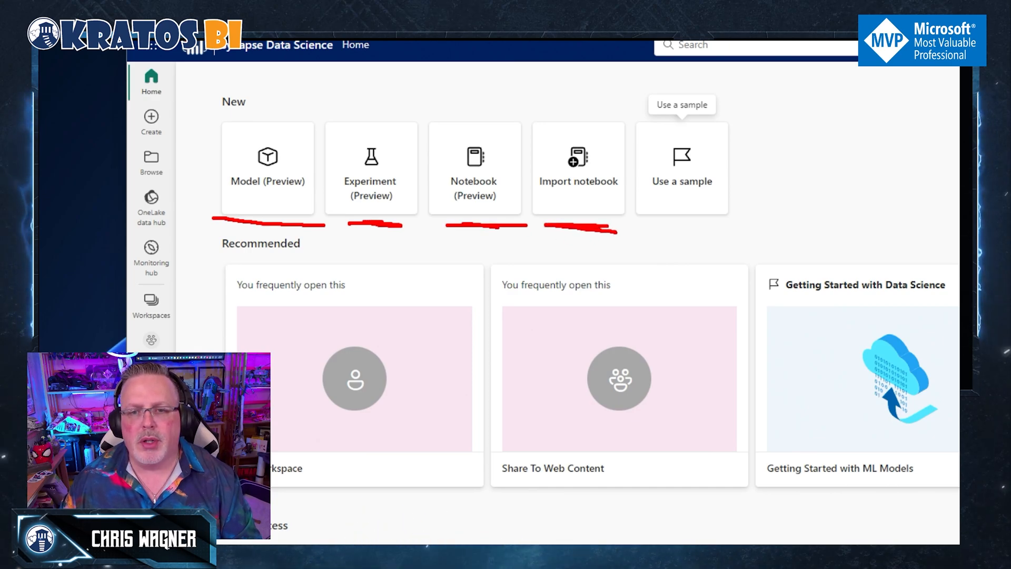
key(Escape)
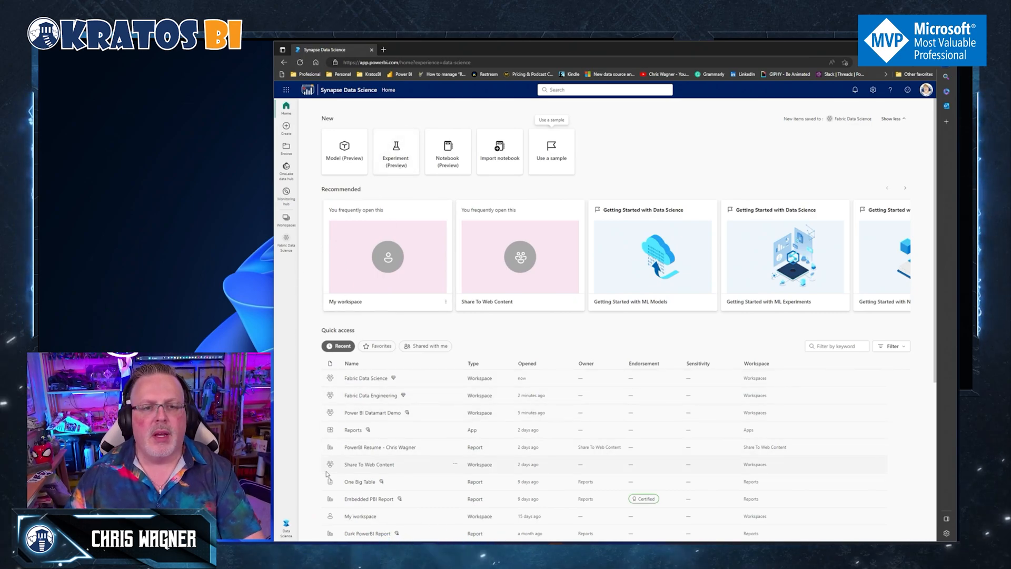
Switch to the Synapse Data Warehouse experience home (Warehouse, sample, Data pipeline)
click(286, 525)
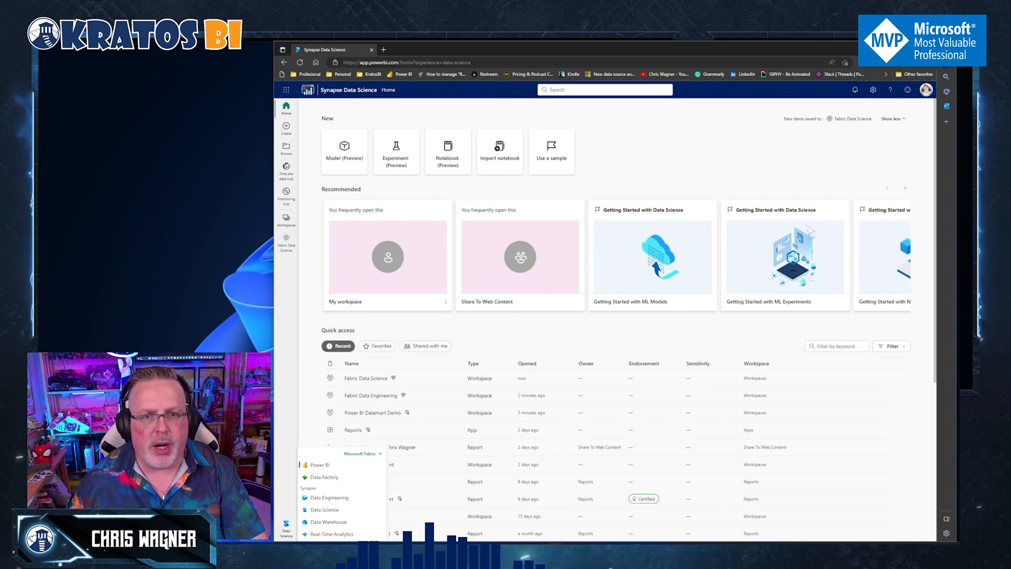
click(328, 522)
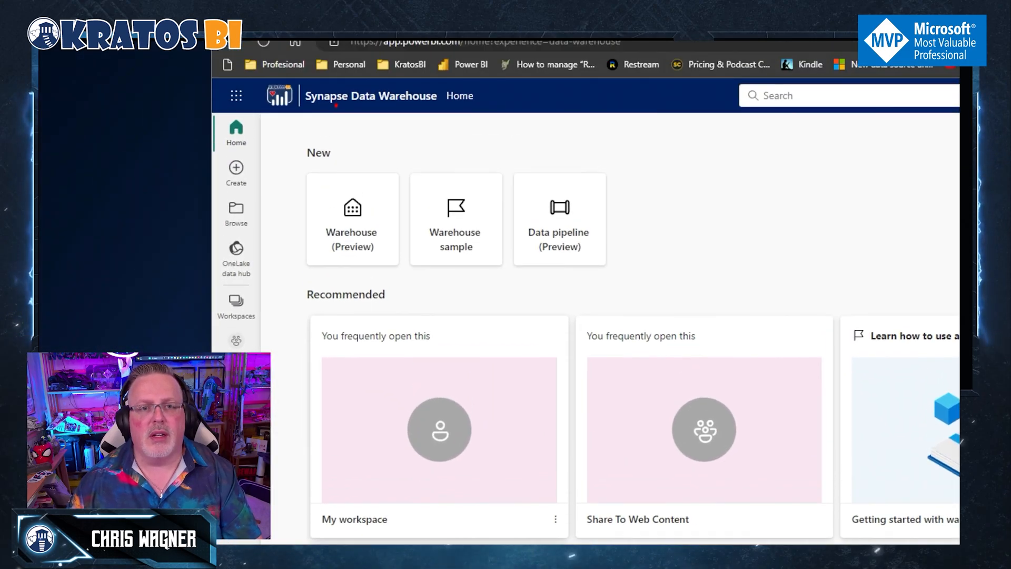
mouse_move(281, 135)
mouse_down()
mouse_move(613, 320)
mouse_move(640, 143)
mouse_move(234, 156)
mouse_up()
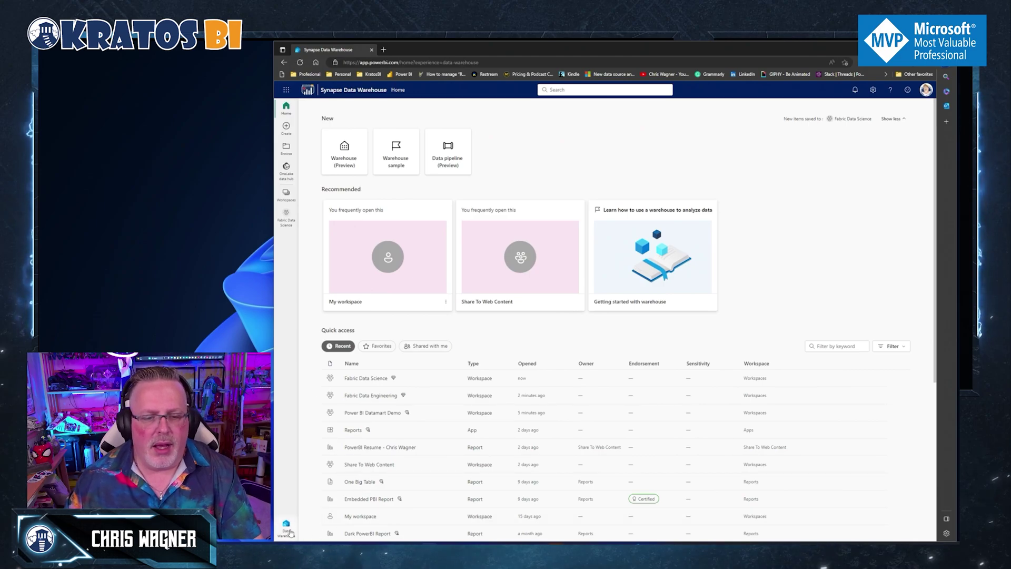
Switch to the Synapse Real-Time Analytics home (KQL Database, KQL Queryset, Eventstream)
click(287, 528)
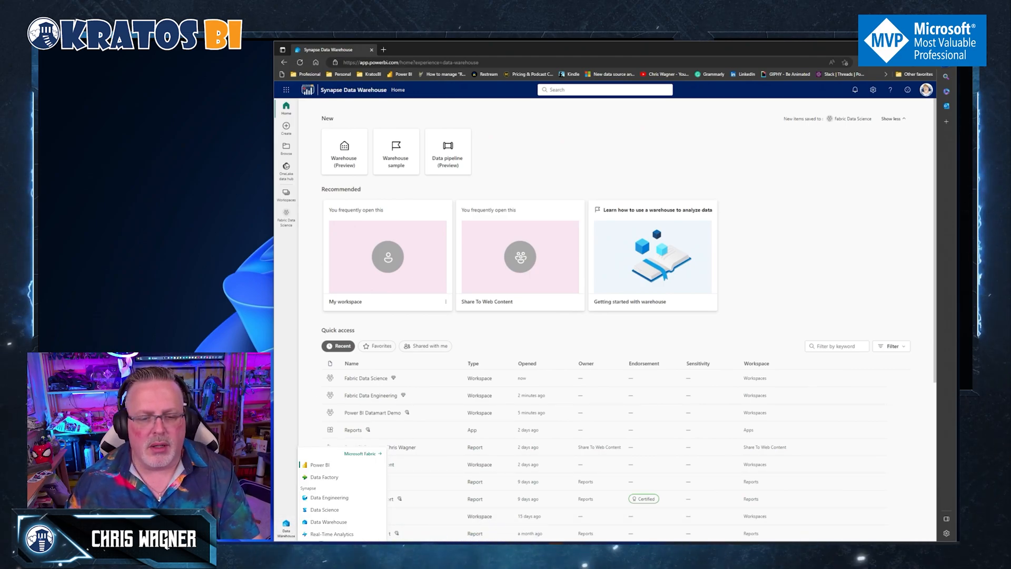
click(332, 534)
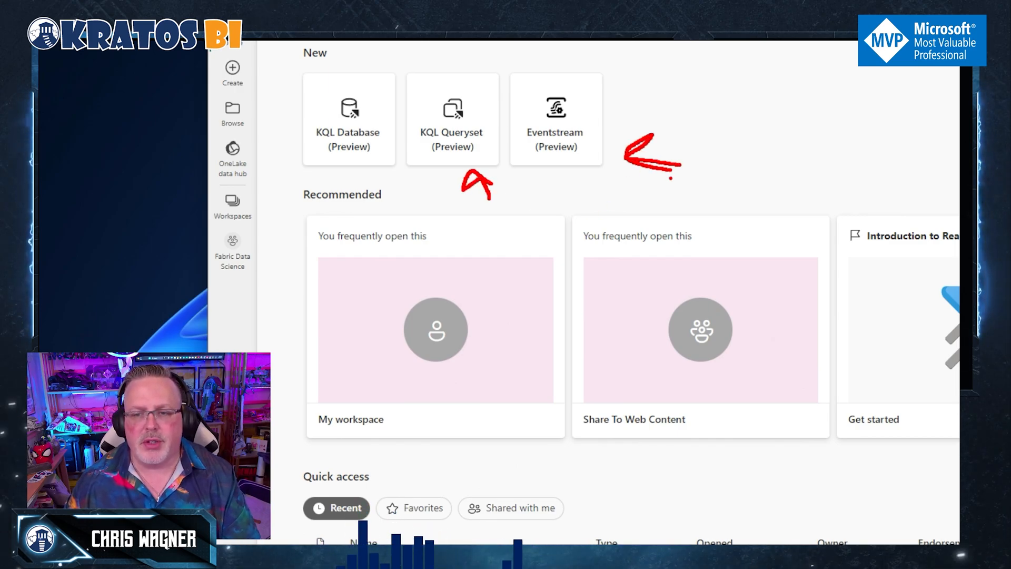
drag(665, 177, 612, 176)
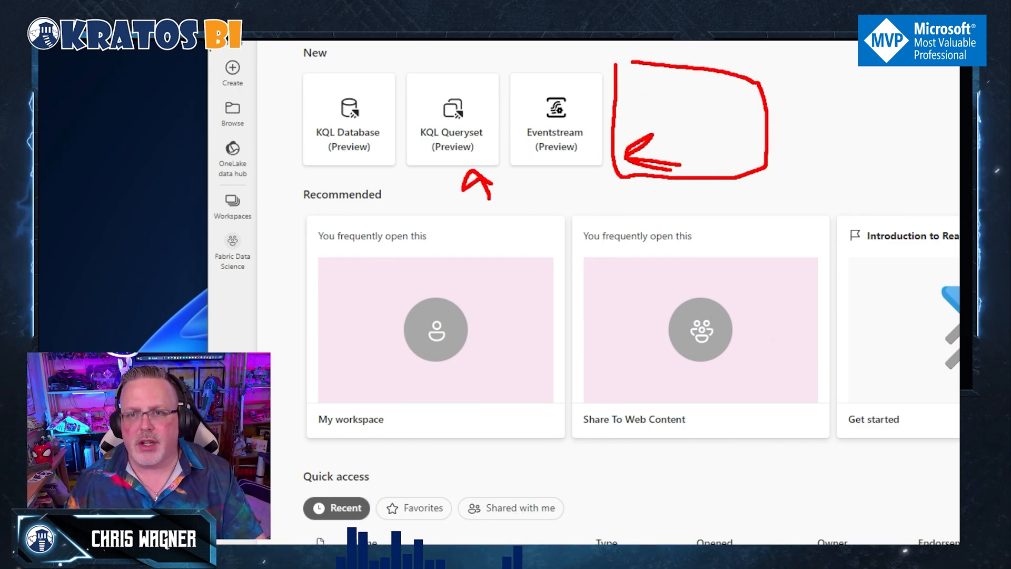
key(Escape)
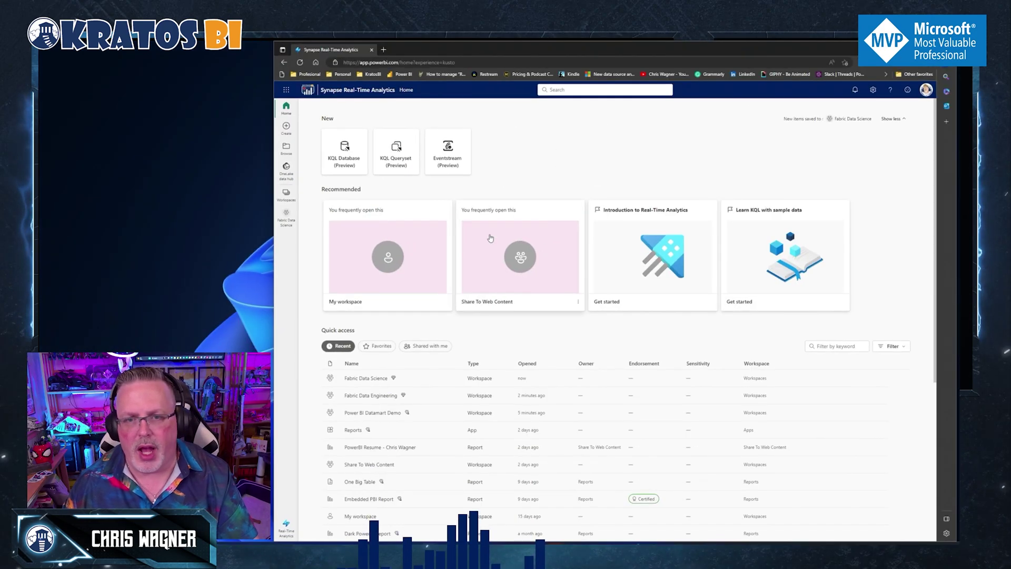
click(287, 525)
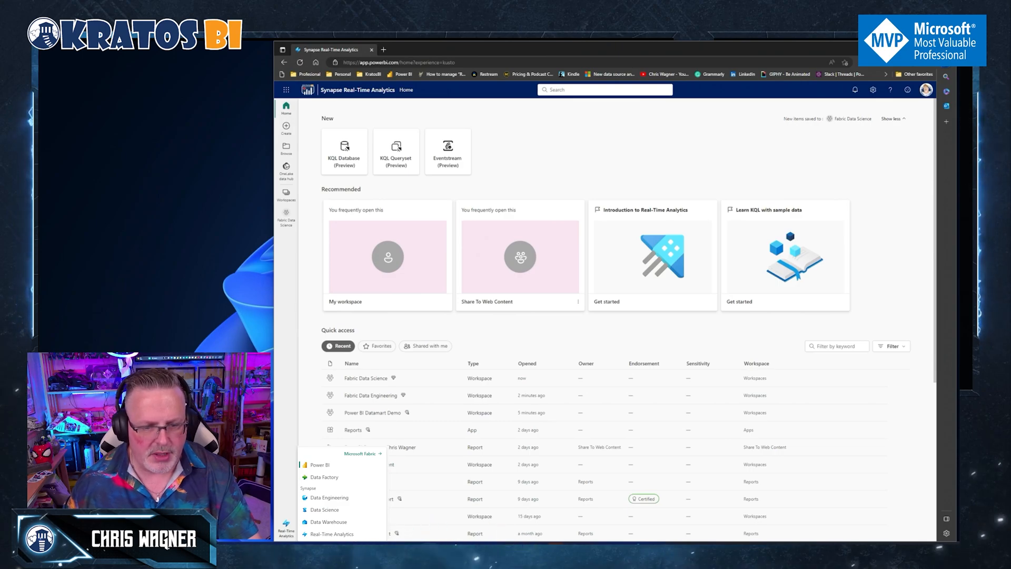
Switch to the Data Factory experience home offering Dataflow Gen2 and Data pipeline
click(324, 477)
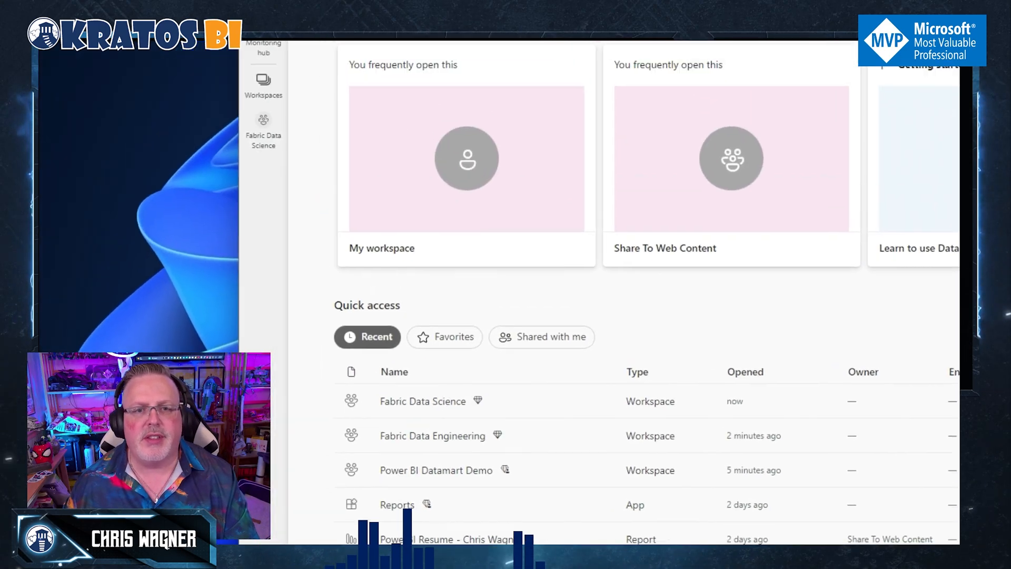
mouse_move(303, 155)
mouse_down()
mouse_move(613, 98)
mouse_move(309, 56)
mouse_up()
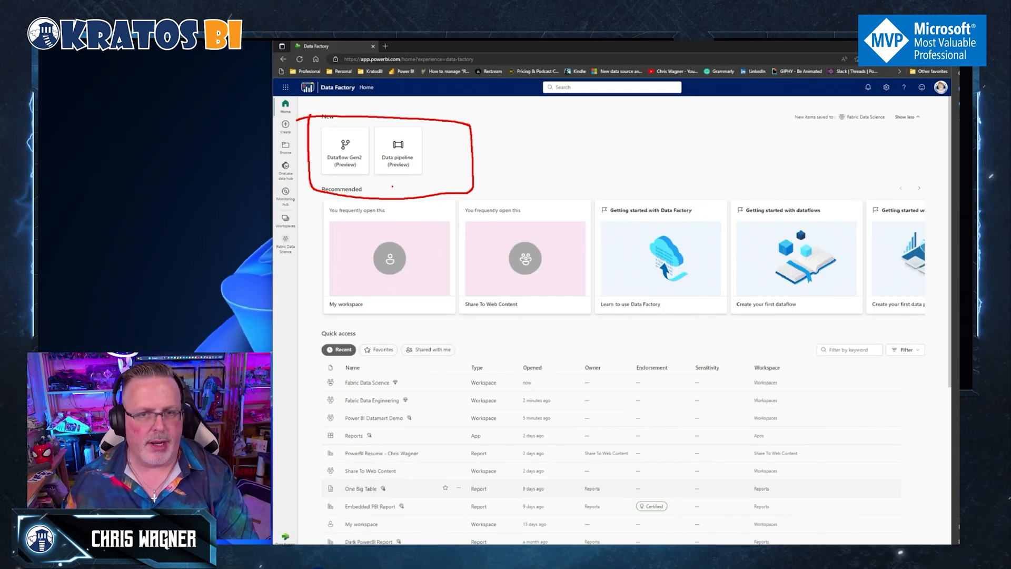
Switch back to the Power BI experience home via the experience switcher
click(287, 531)
click(319, 474)
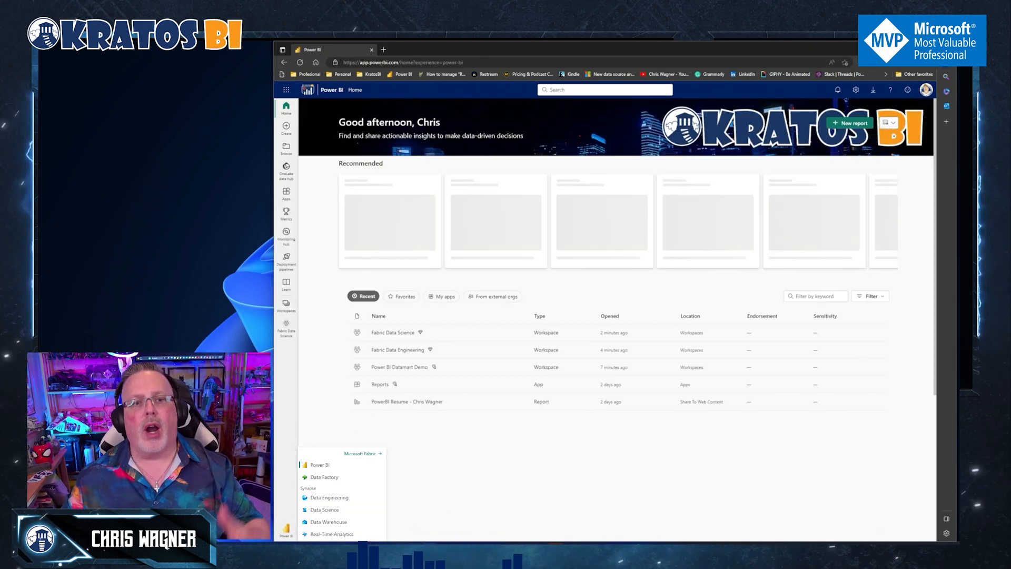